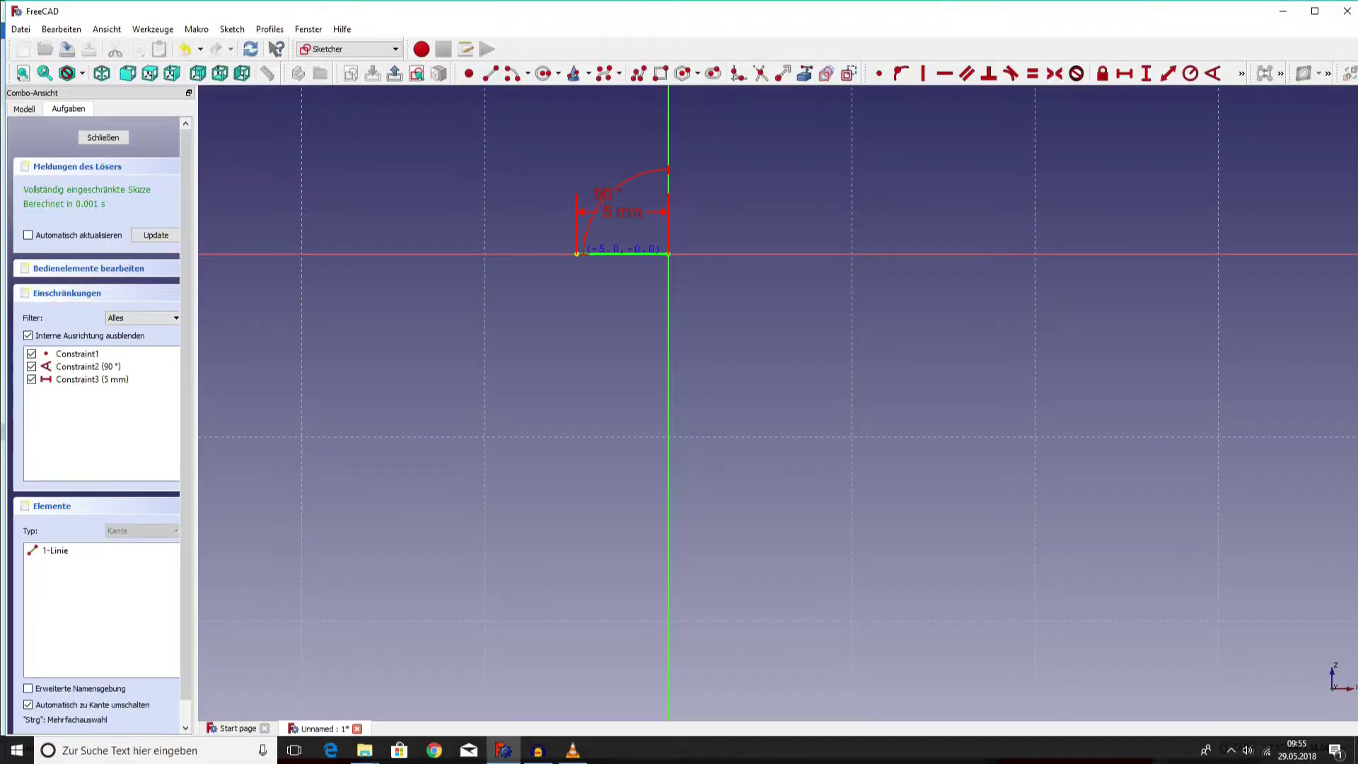
# Draw a 10 mm vertical leg at 90° down from the 5 mm top line's left end.
pyautogui.click(576, 253)
pyautogui.click(530, 529)
pyautogui.rightClick(555, 471)
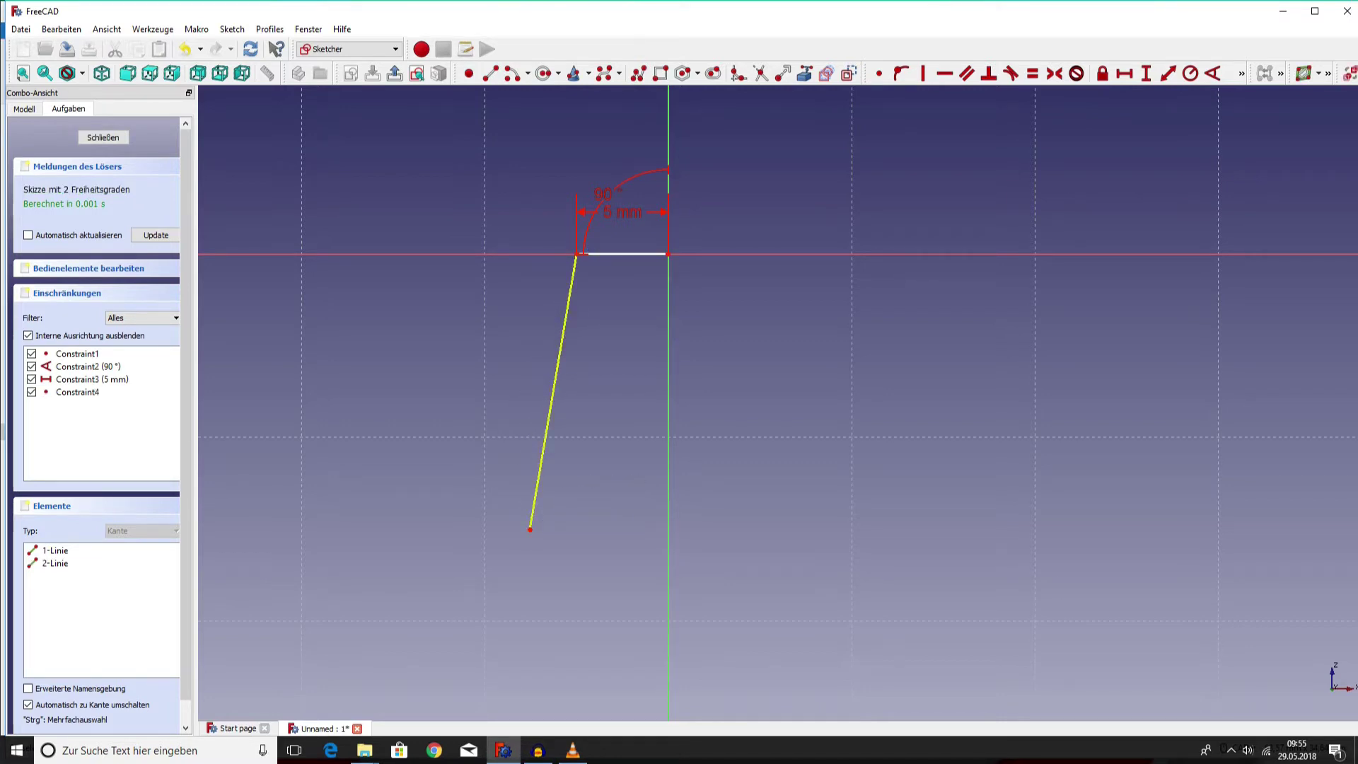
pyautogui.click(541, 463)
pyautogui.click(623, 253)
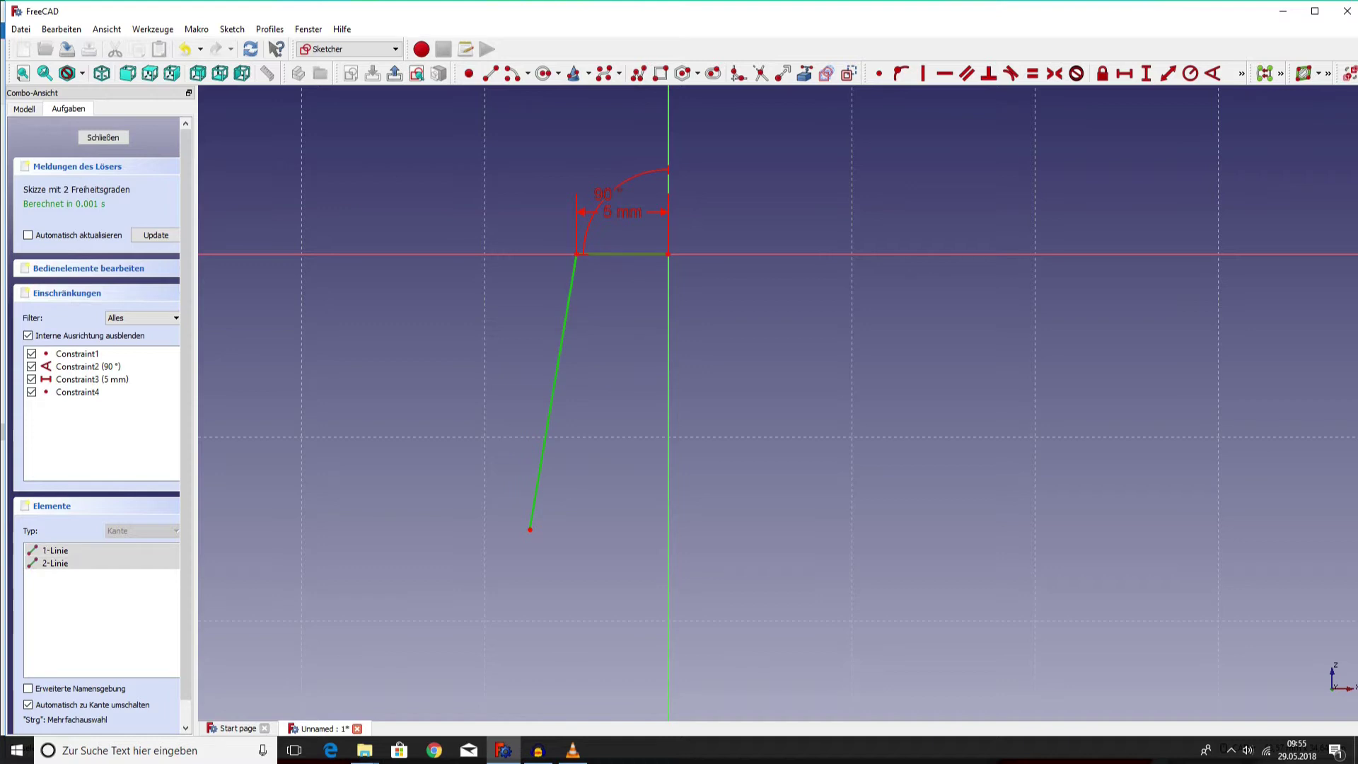
pyautogui.click(1212, 72)
pyautogui.write('90')
pyautogui.press('Return')
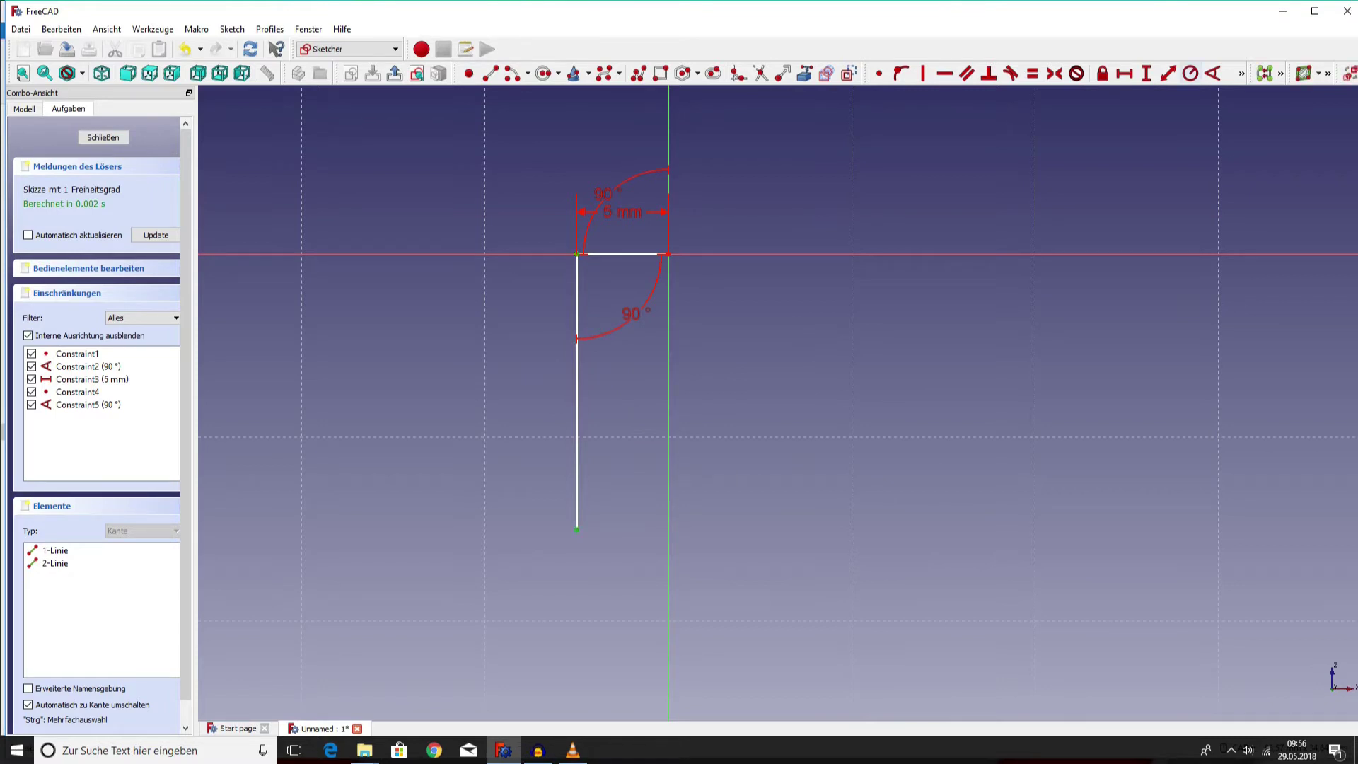
pyautogui.click(1146, 73)
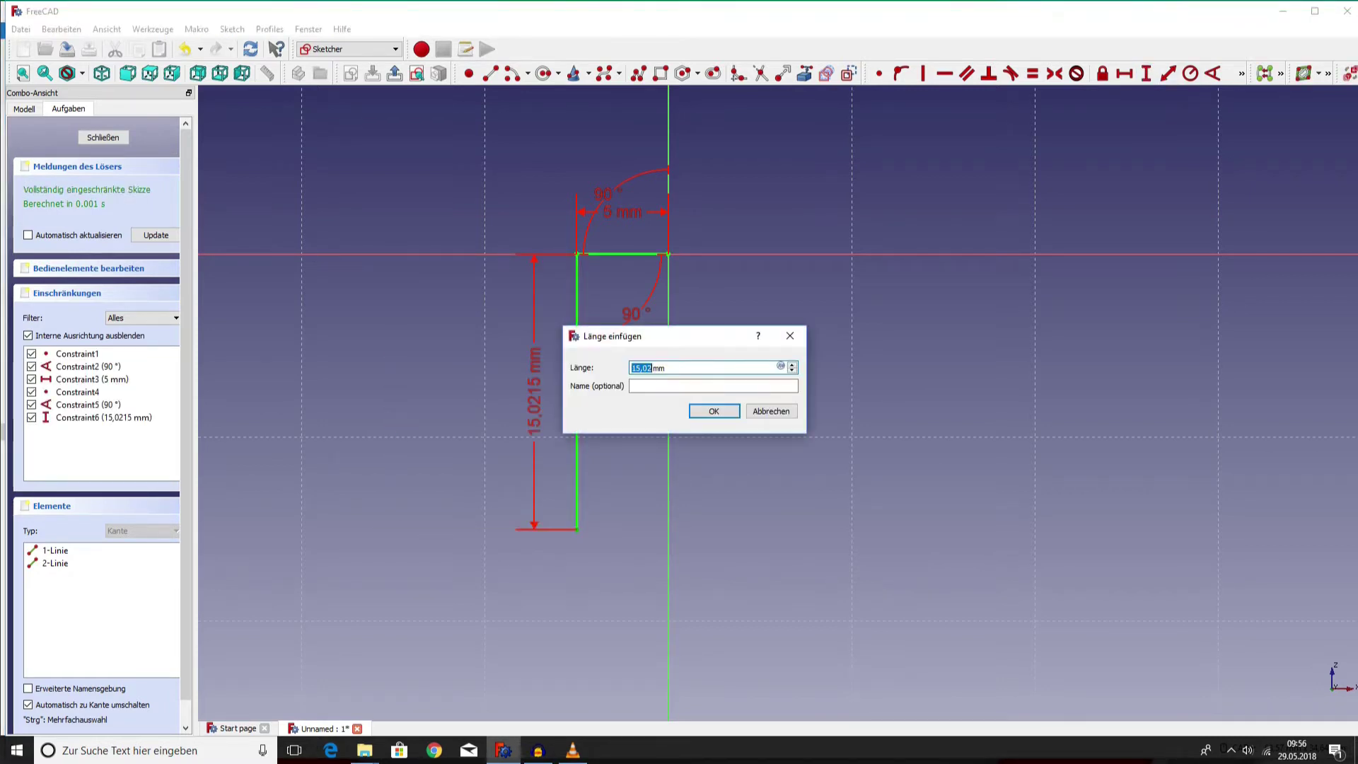
pyautogui.write('10')
pyautogui.press('Return')
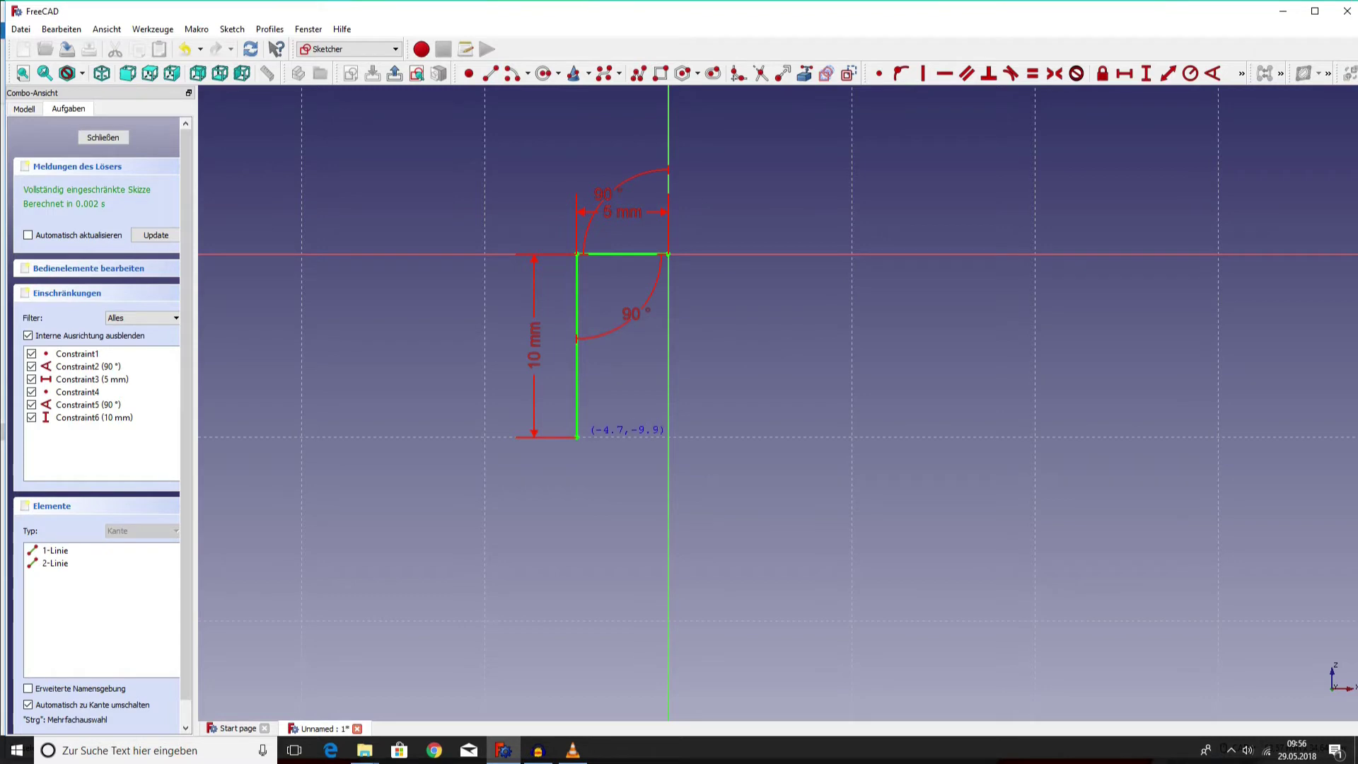
# Draw a 5 mm horizontal line leftward from the 10 mm leg's bottom, at 90° to it.
pyautogui.click(577, 438)
pyautogui.click(368, 503)
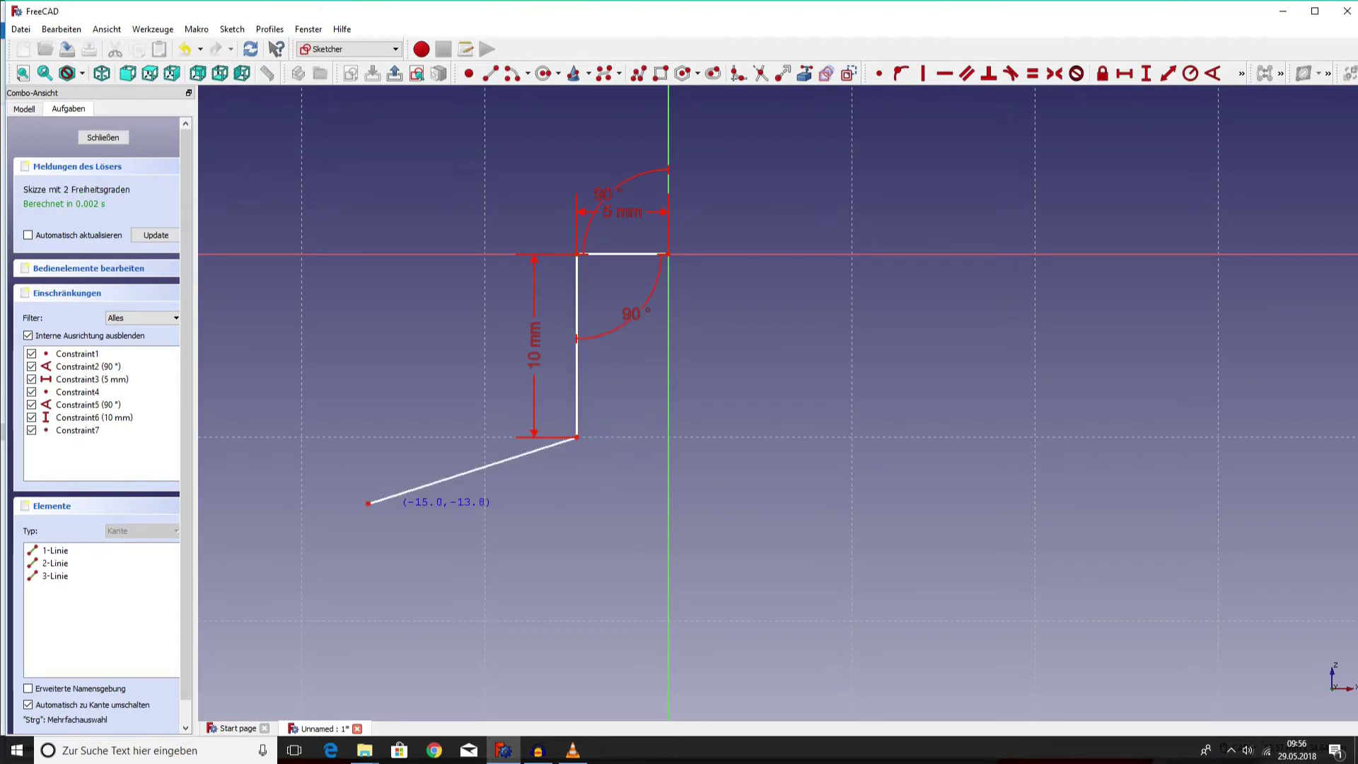
pyautogui.click(374, 502)
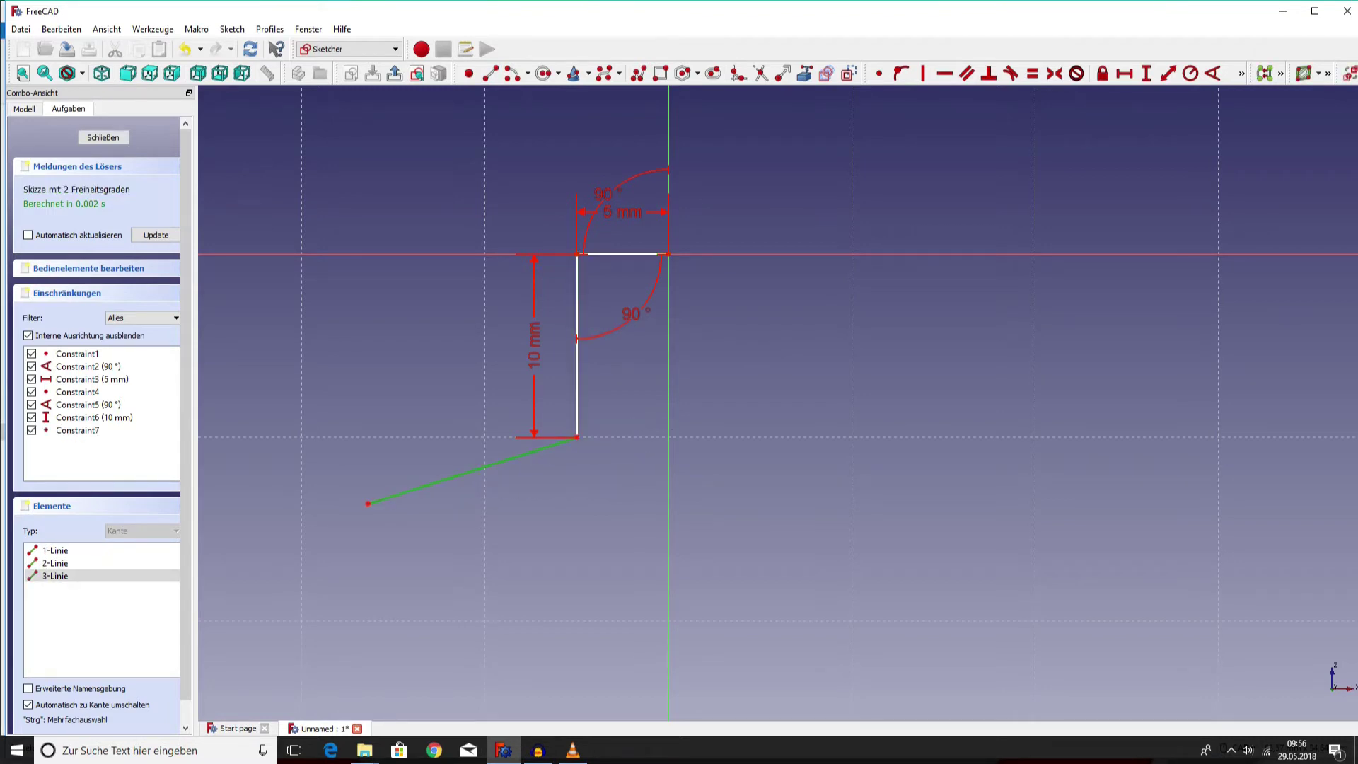
pyautogui.click(577, 339)
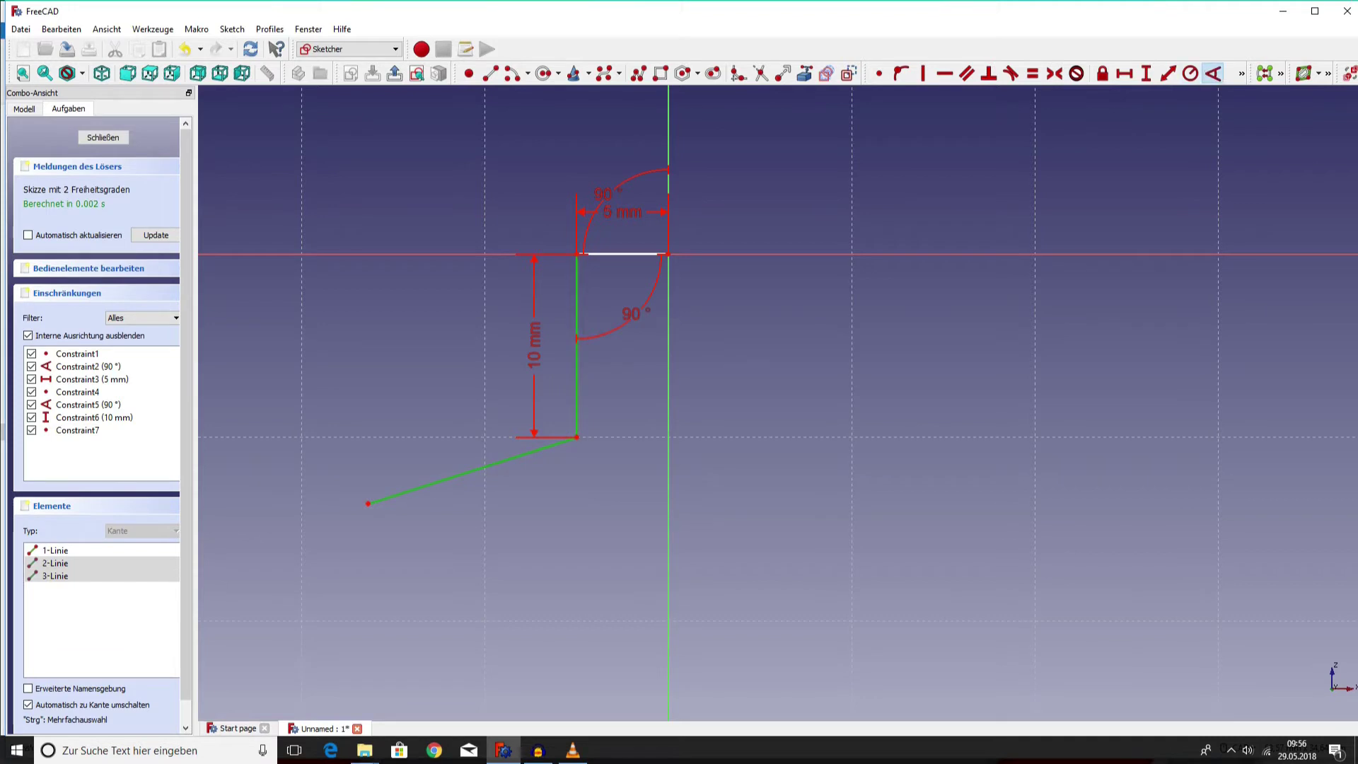
pyautogui.click(1212, 73)
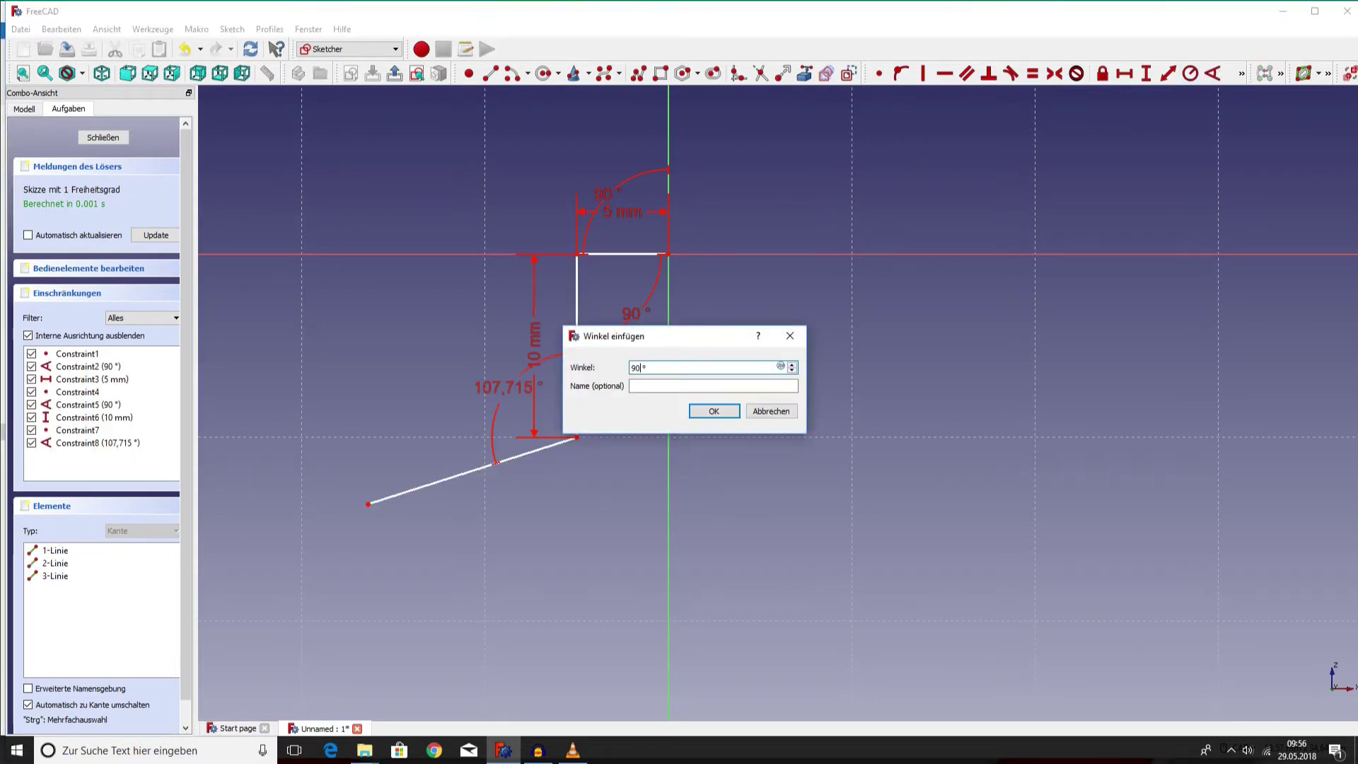
pyautogui.press('Return')
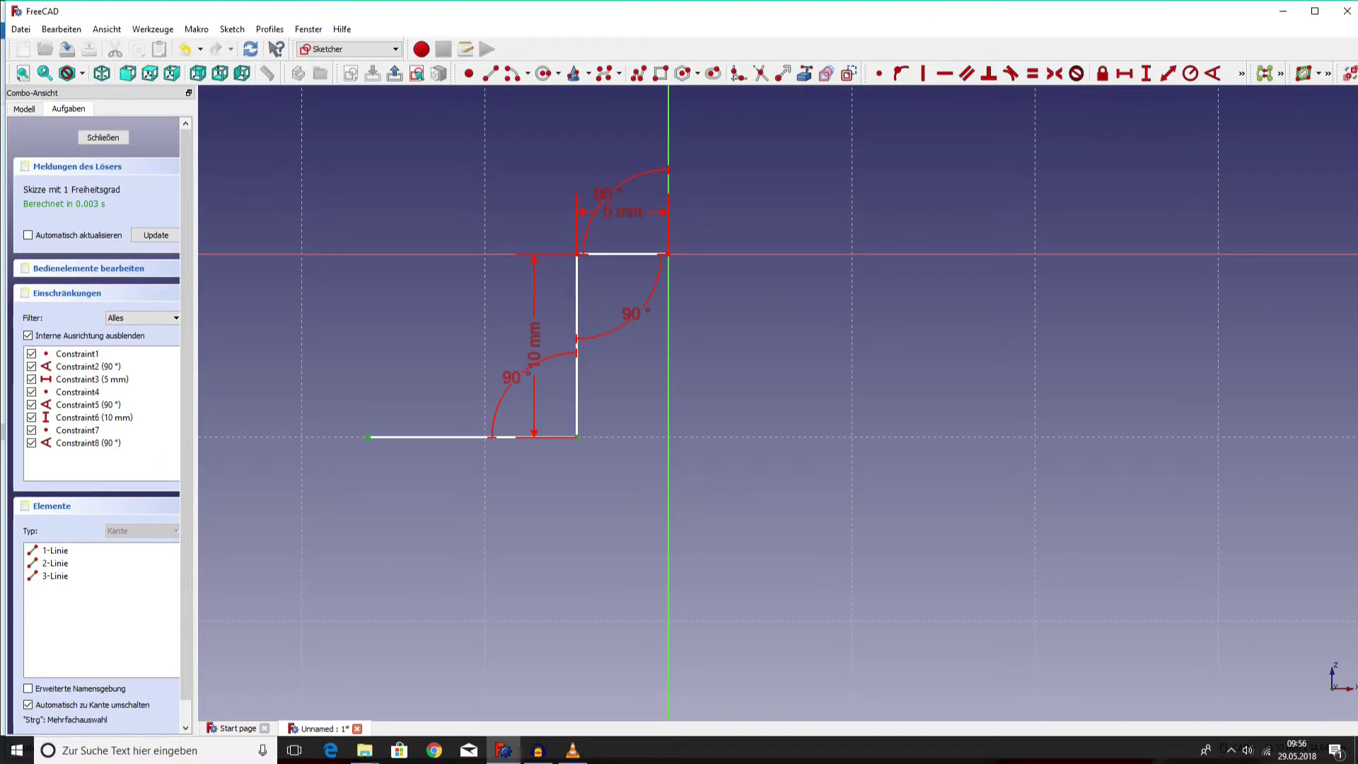
pyautogui.click(1124, 73)
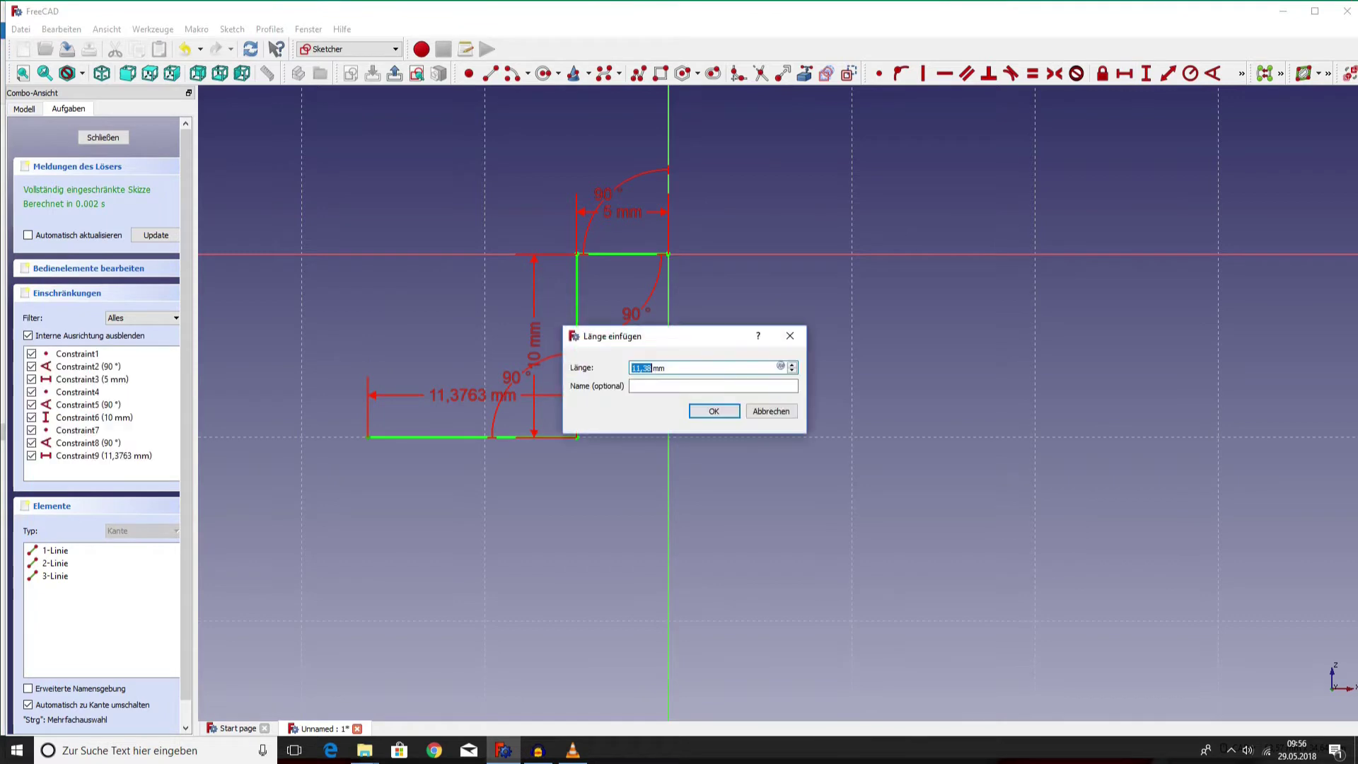
pyautogui.write('5')
pyautogui.press('Return')
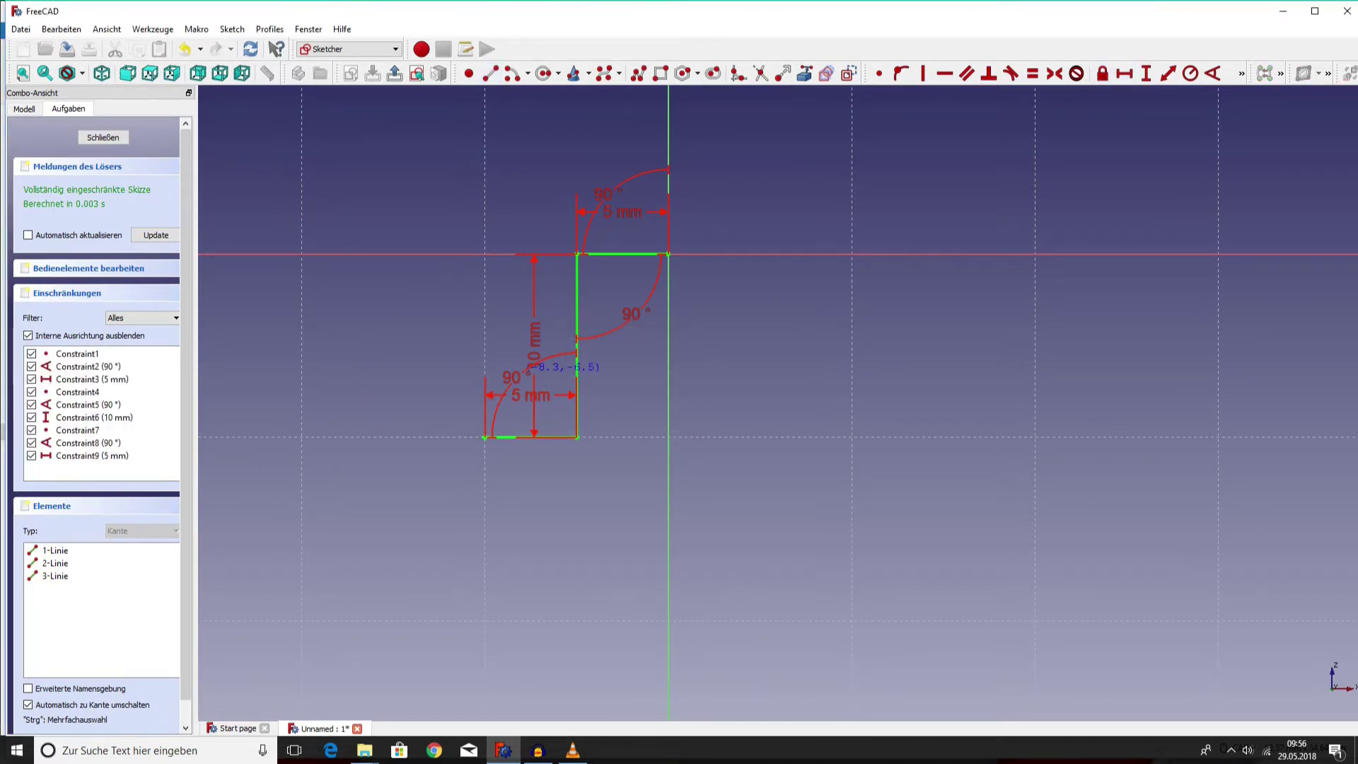
pyautogui.click(484, 437)
# Drop a second 10 mm vertical step at 90° from the lower 5 mm line's left end.
pyautogui.click(535, 609)
pyautogui.click(509, 524)
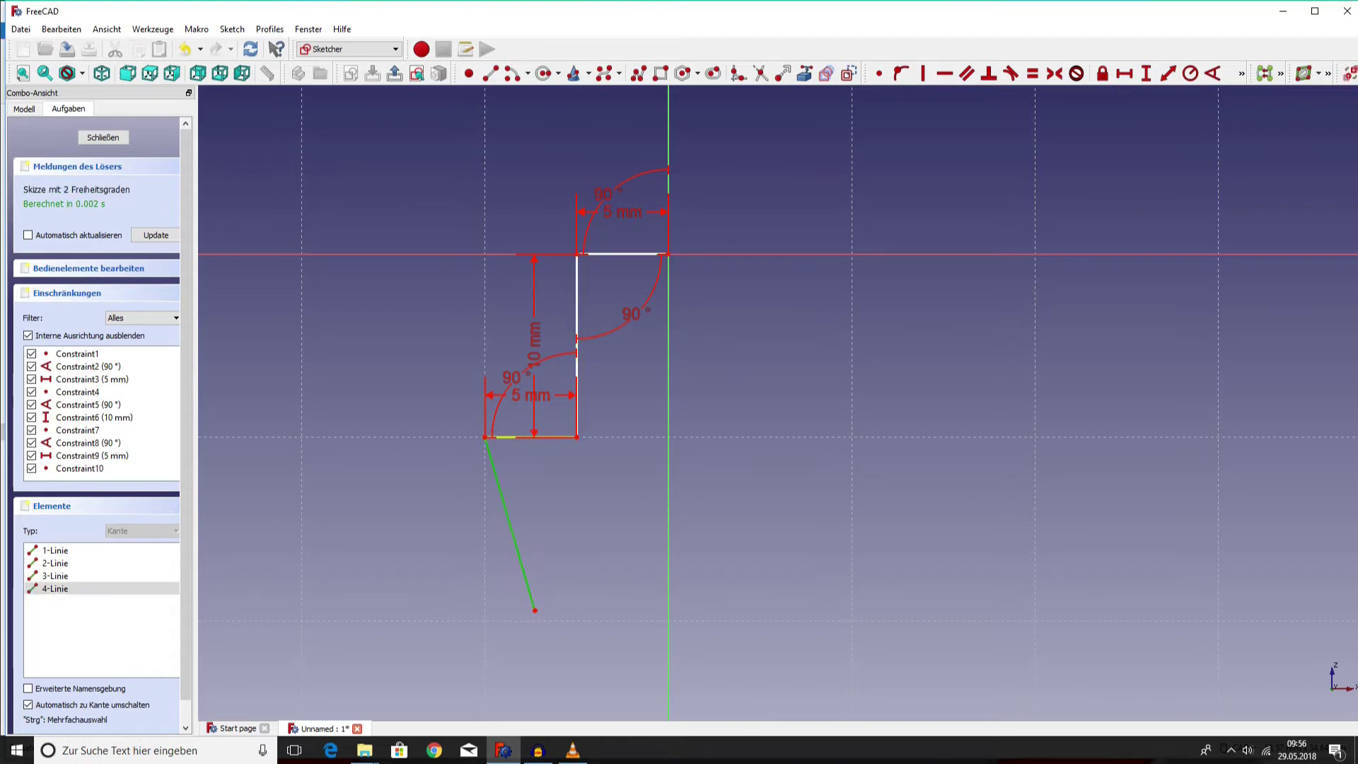
pyautogui.click(505, 436)
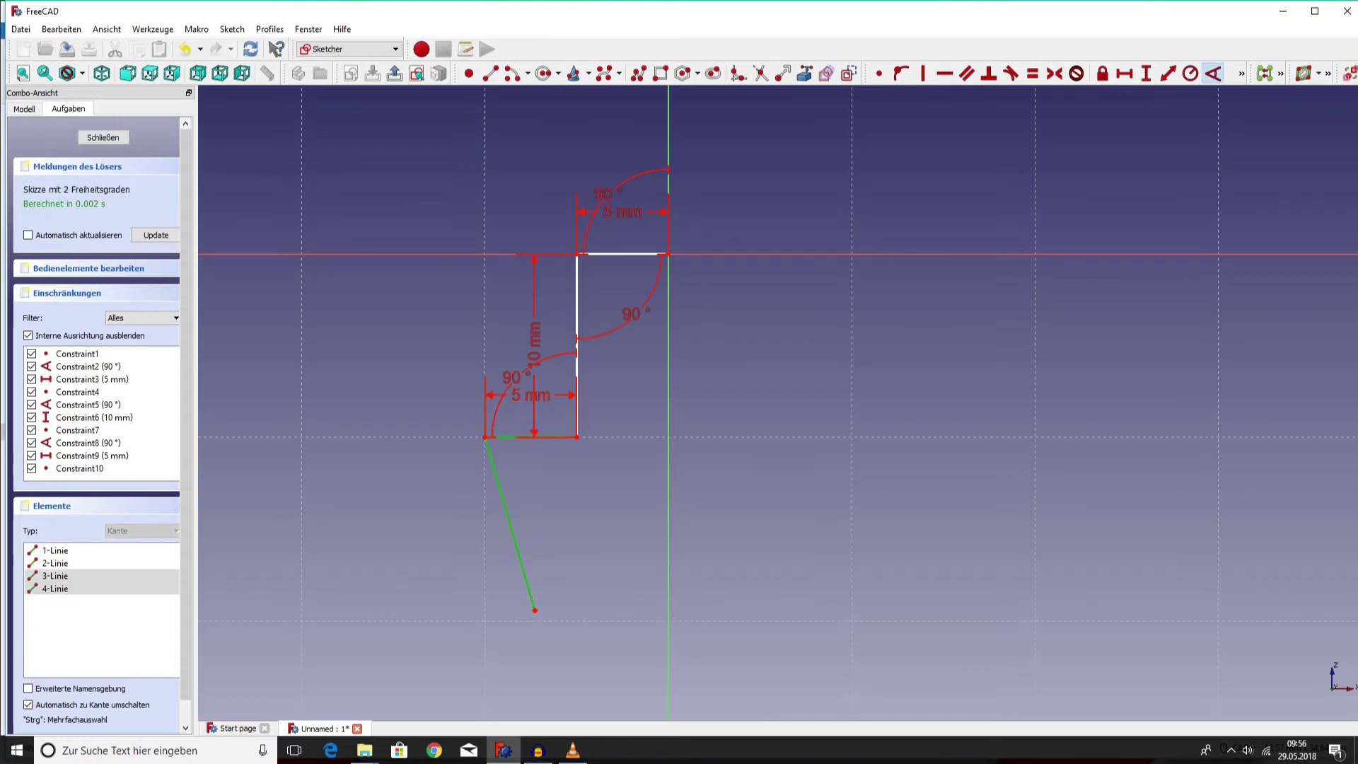
pyautogui.click(1212, 73)
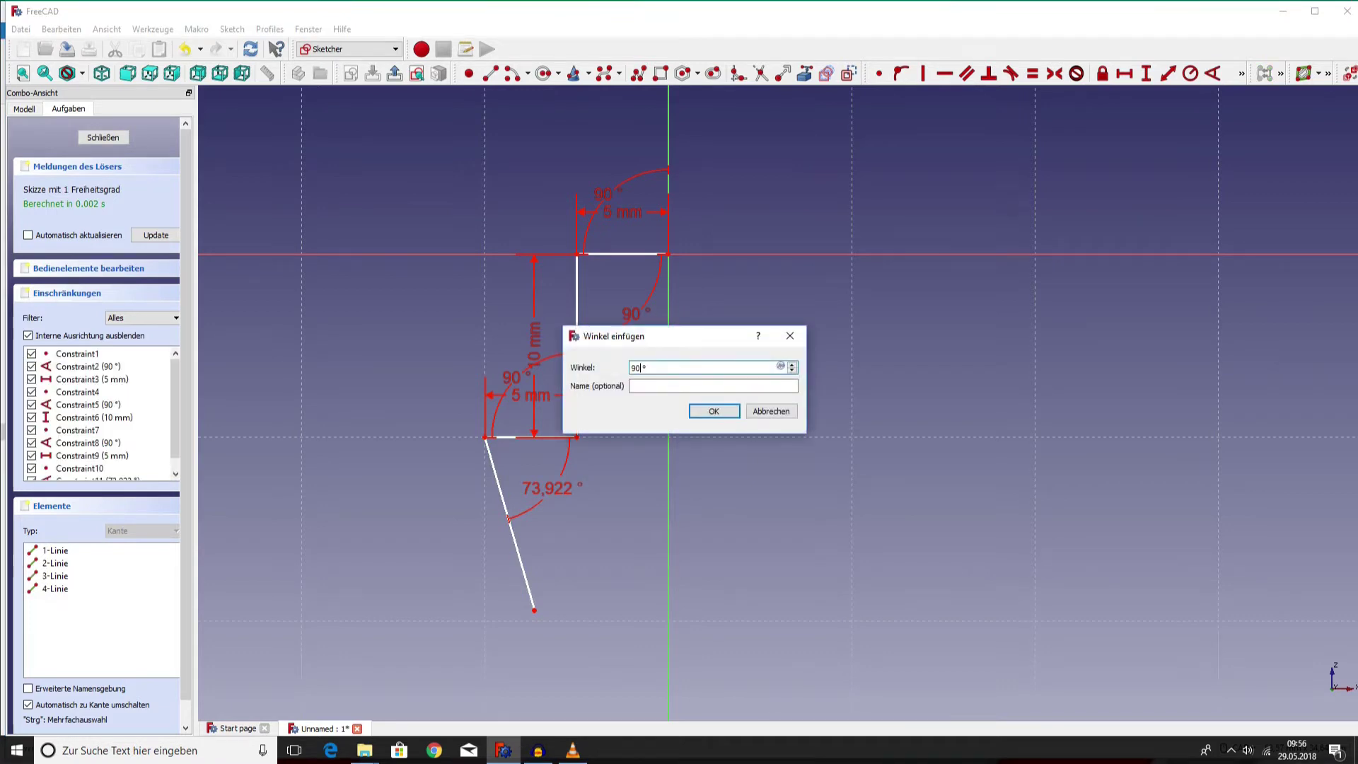
pyautogui.press('Return')
pyautogui.moveTo(636, 424); pyautogui.dragTo(685, 295, button='middle')
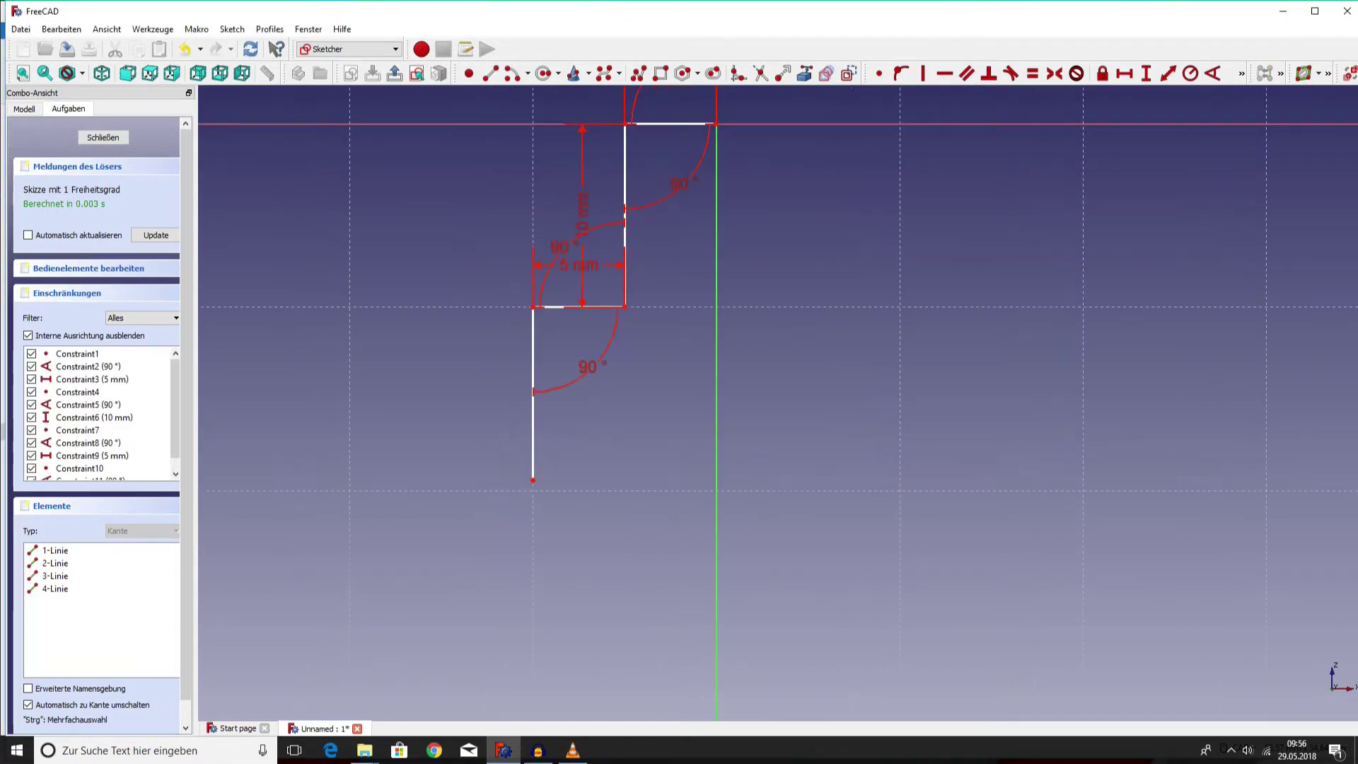
pyautogui.click(532, 307)
pyautogui.click(1145, 73)
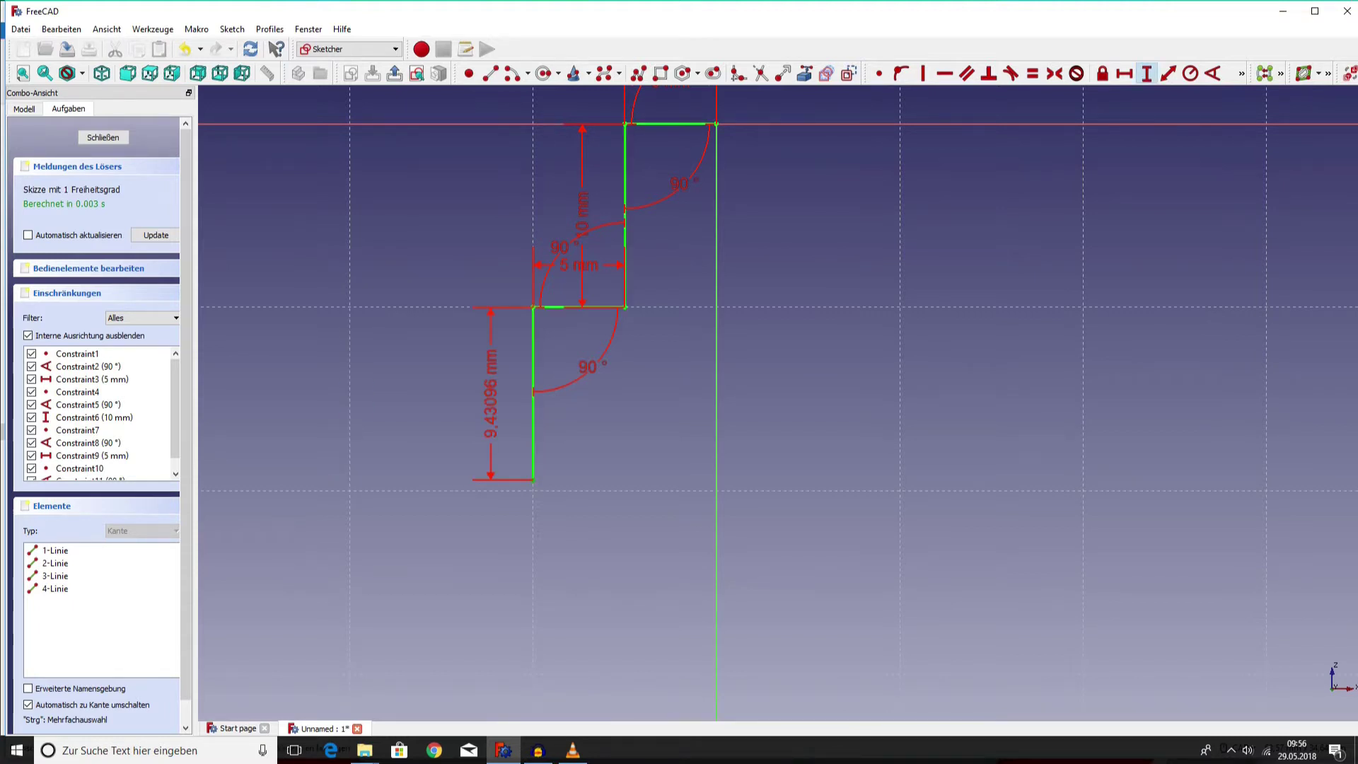
pyautogui.write('10')
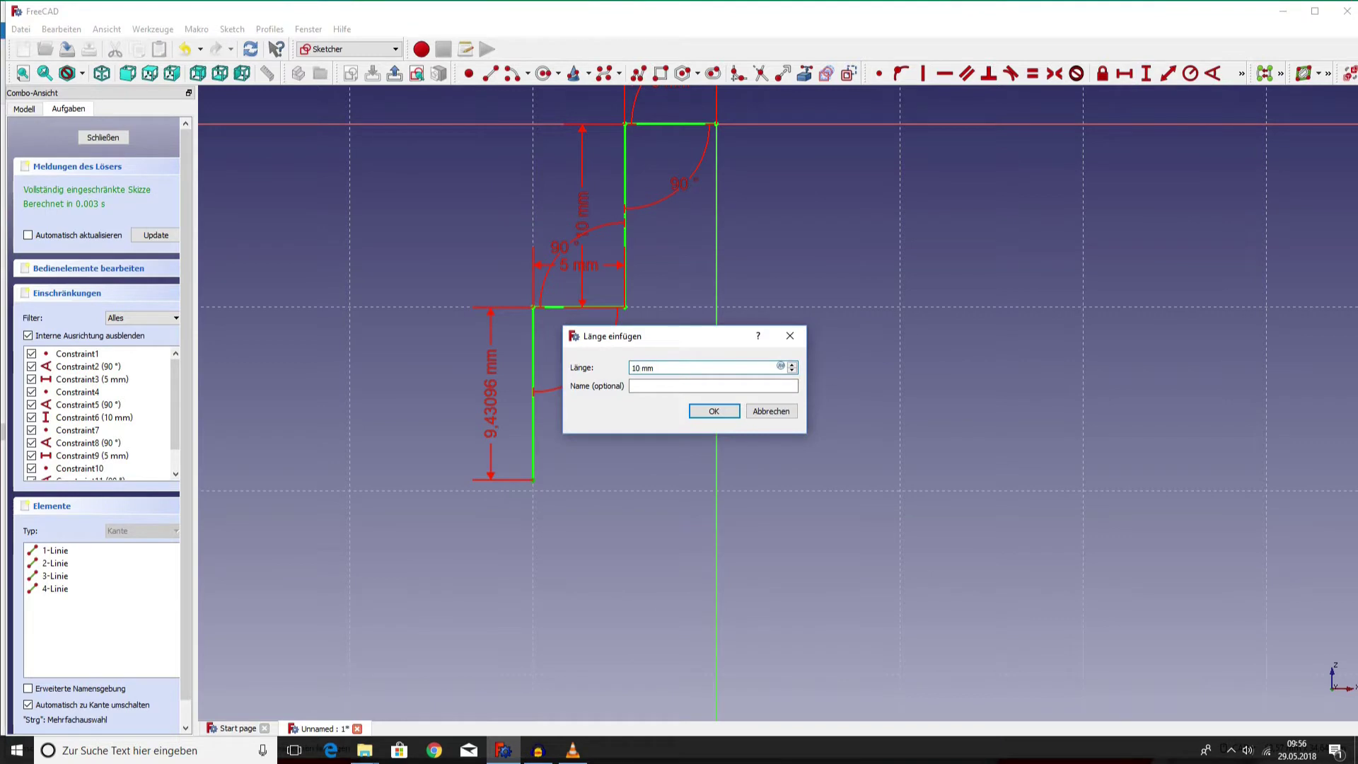
pyautogui.press('Return')
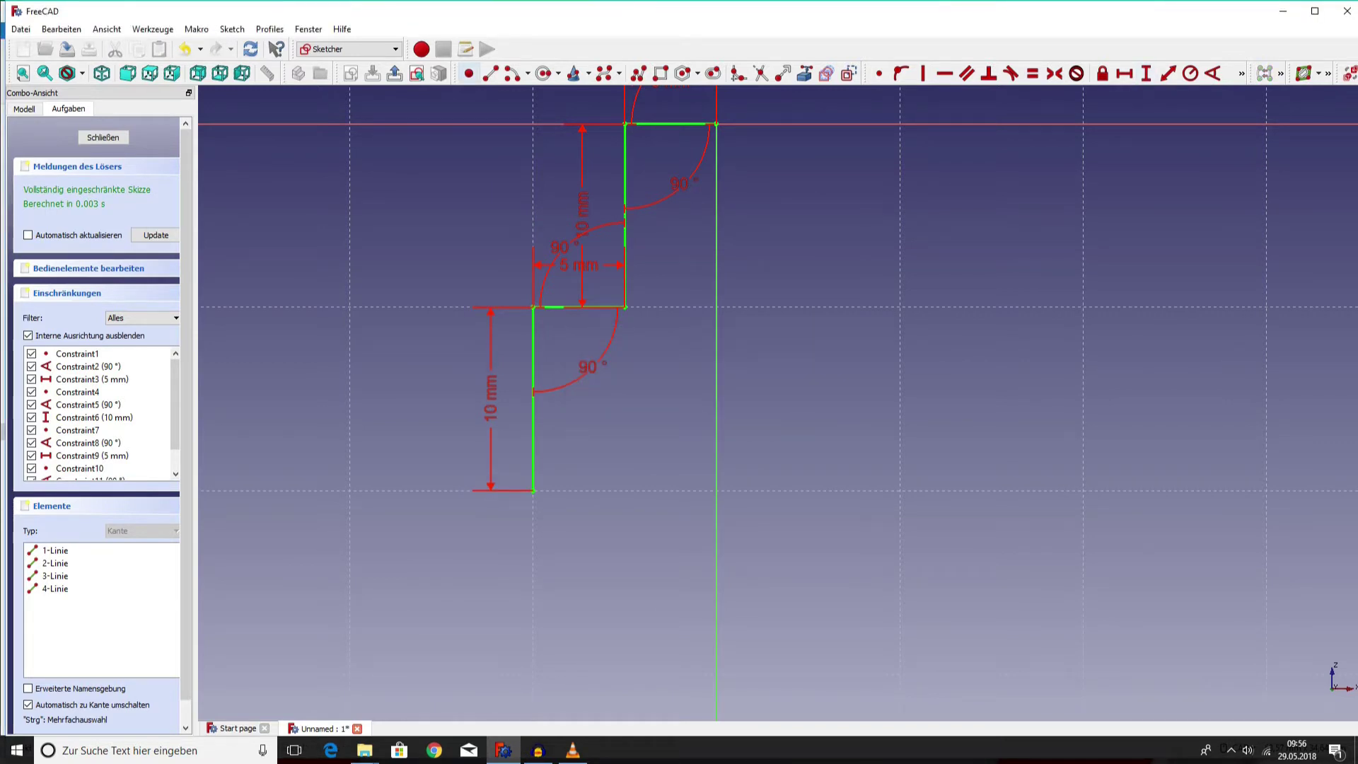
pyautogui.click(490, 73)
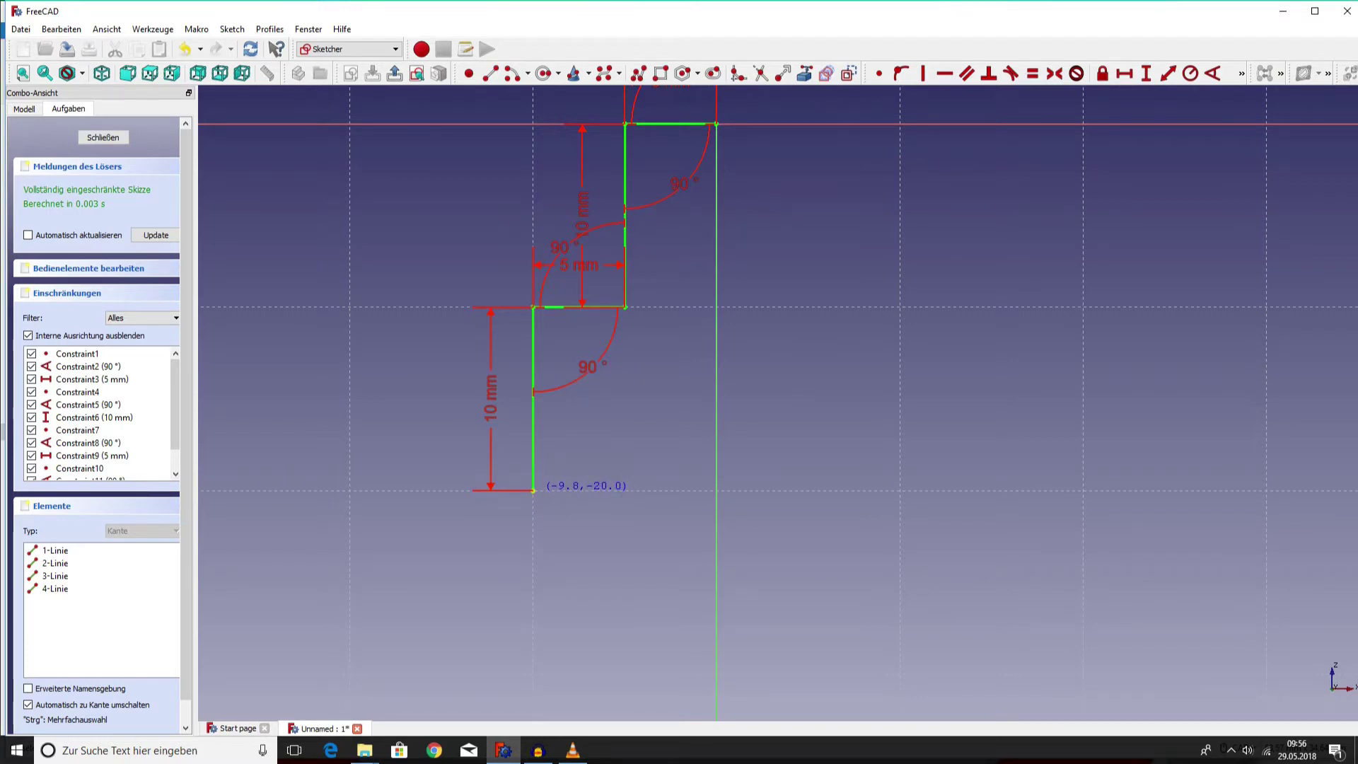
pyautogui.click(532, 490)
# Draw the next bottom line at 90° to the lowest step and make it 5 mm long.
pyautogui.click(384, 578)
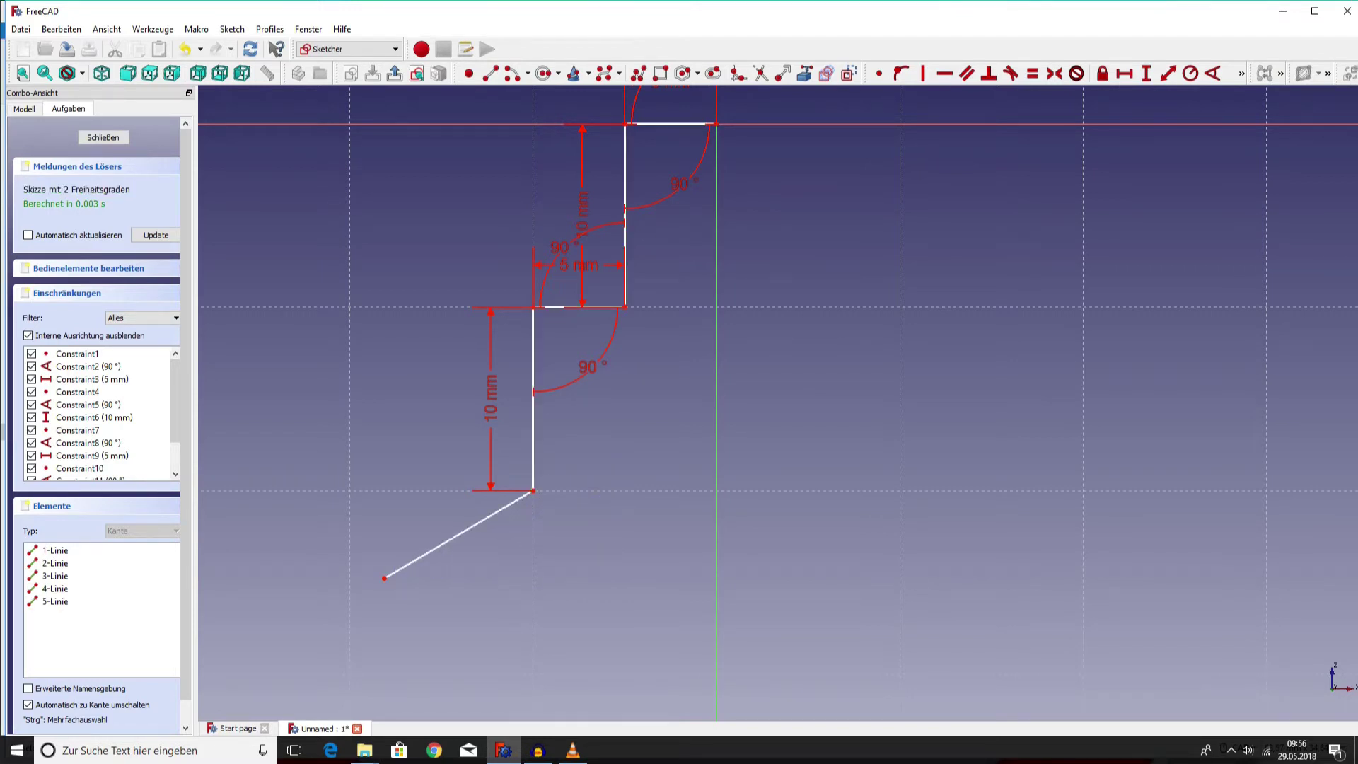
pyautogui.click(458, 534)
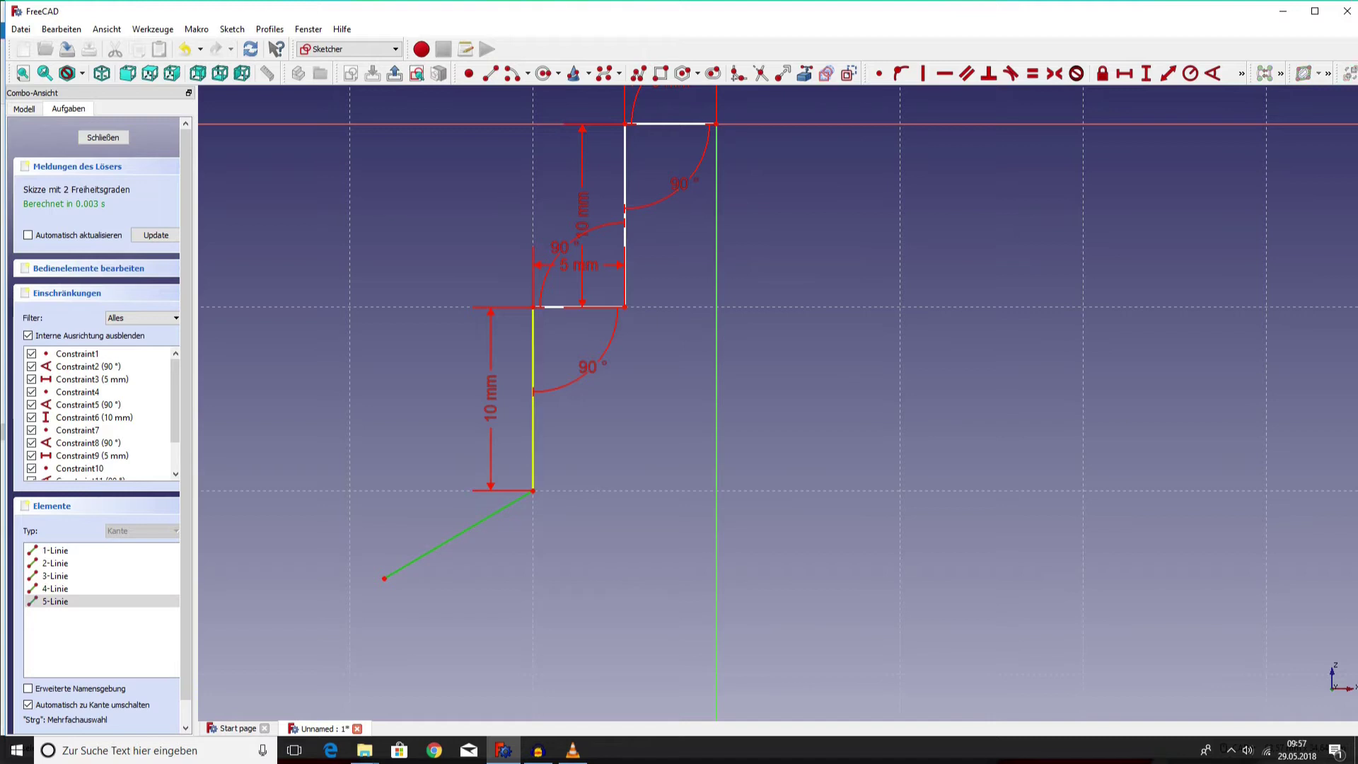
pyautogui.click(533, 424)
pyautogui.click(1212, 73)
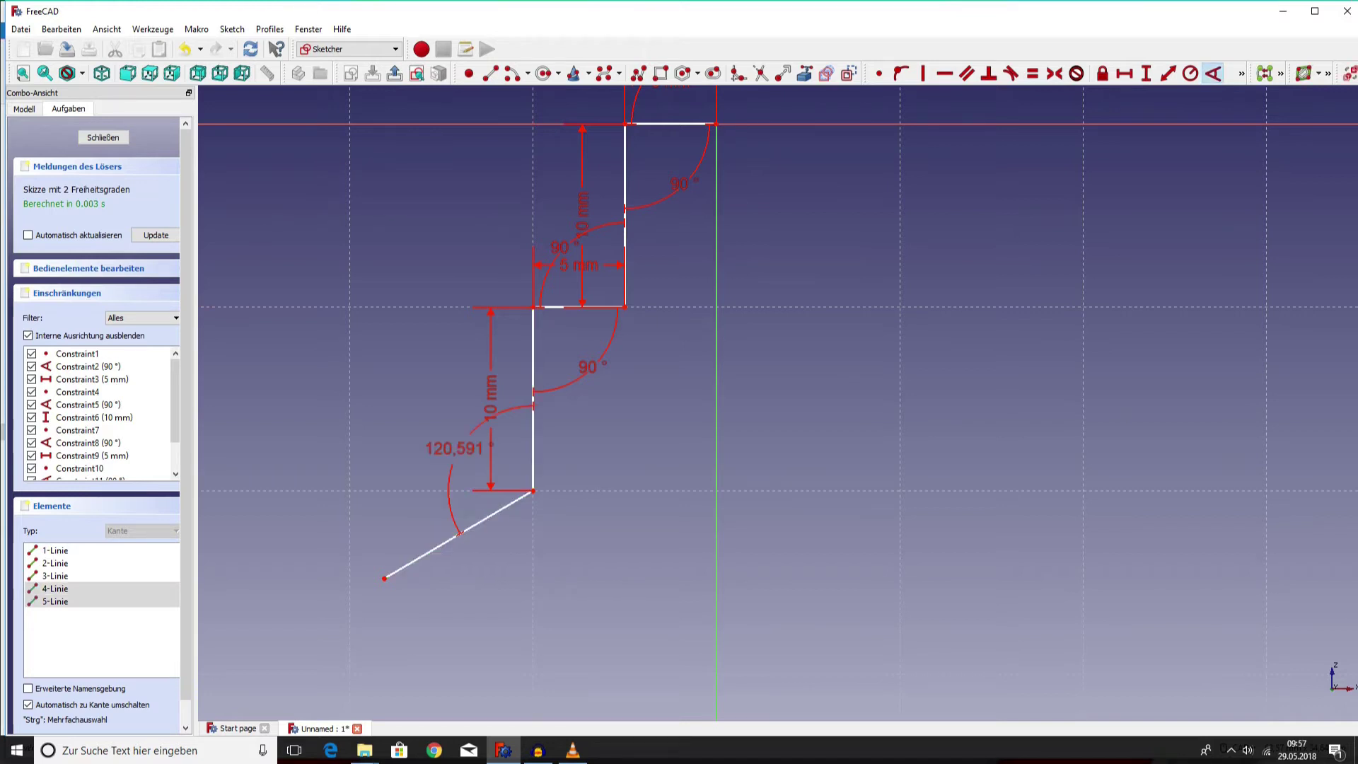
pyautogui.write('90')
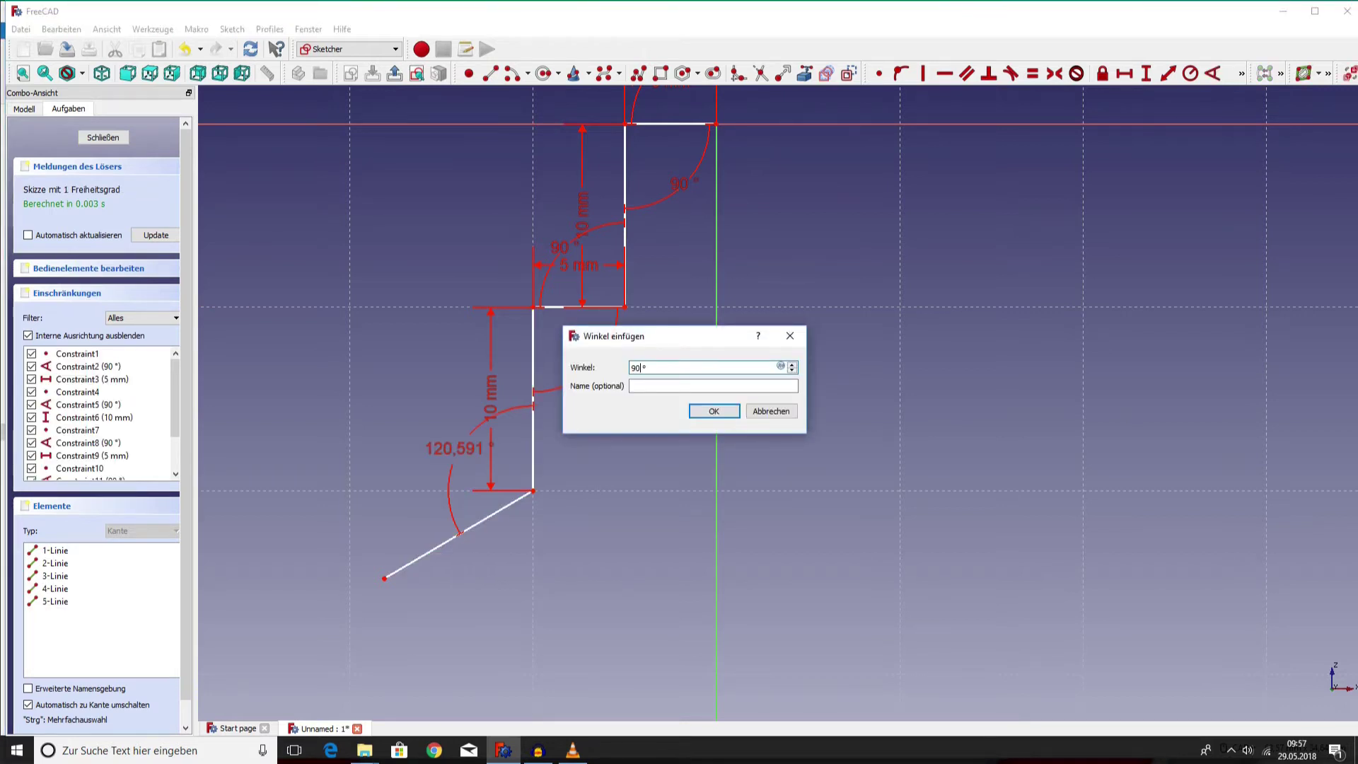
pyautogui.press('Return')
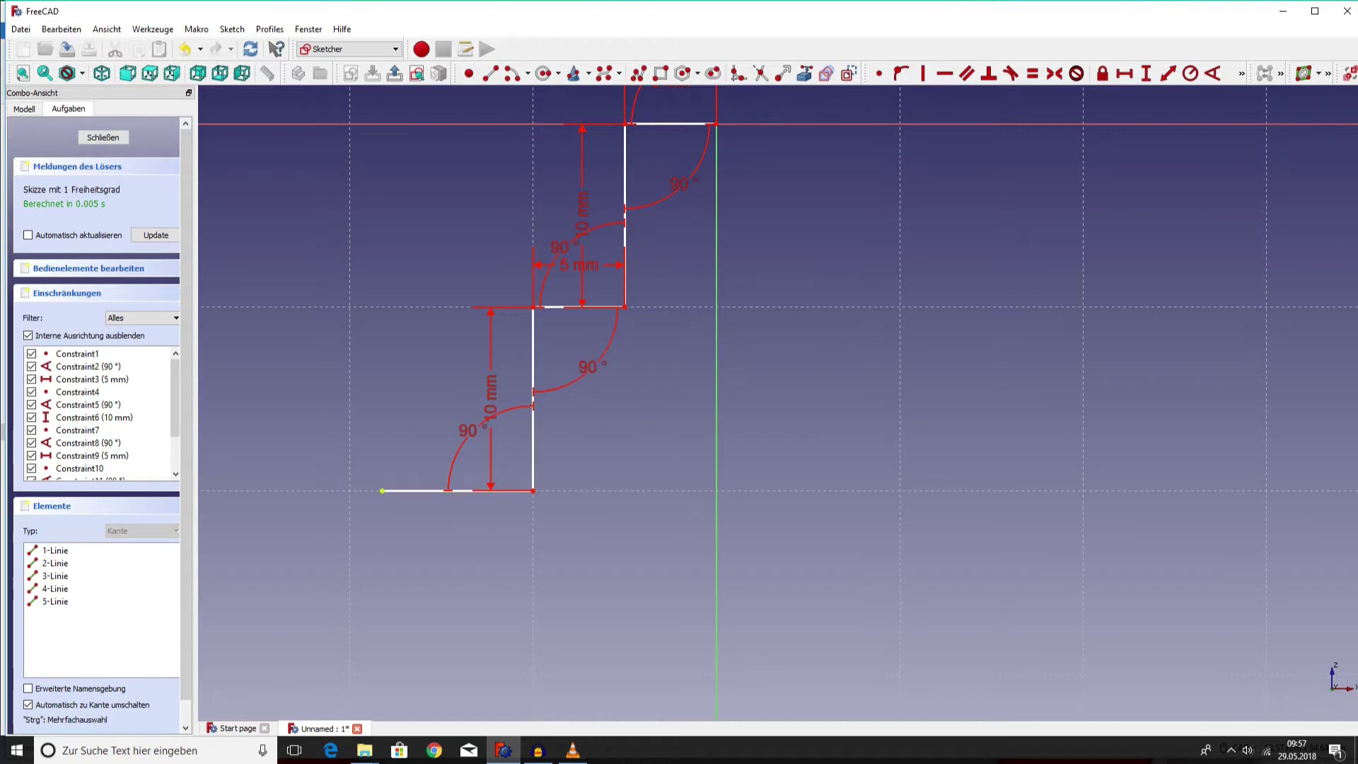
pyautogui.click(414, 490)
pyautogui.click(1124, 73)
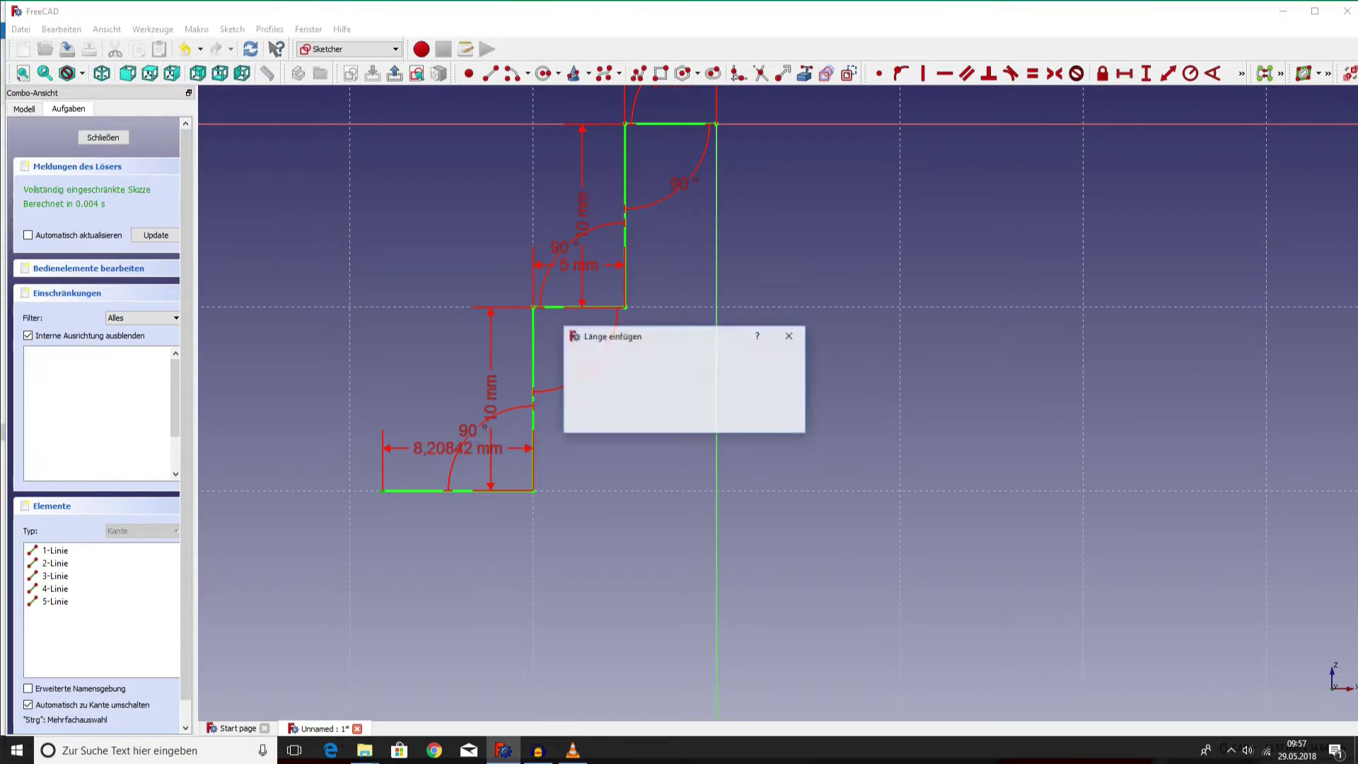
pyautogui.write('5')
pyautogui.press('Return')
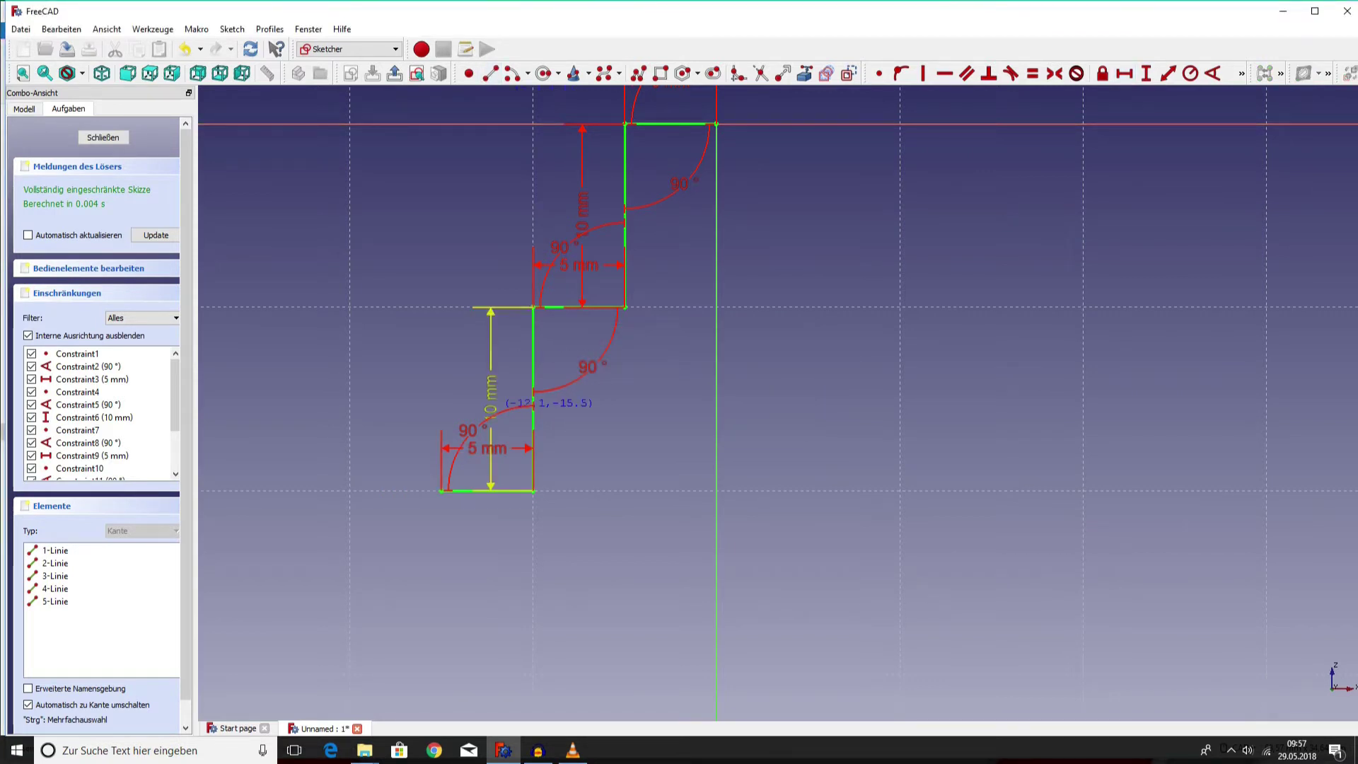
pyautogui.click(442, 490)
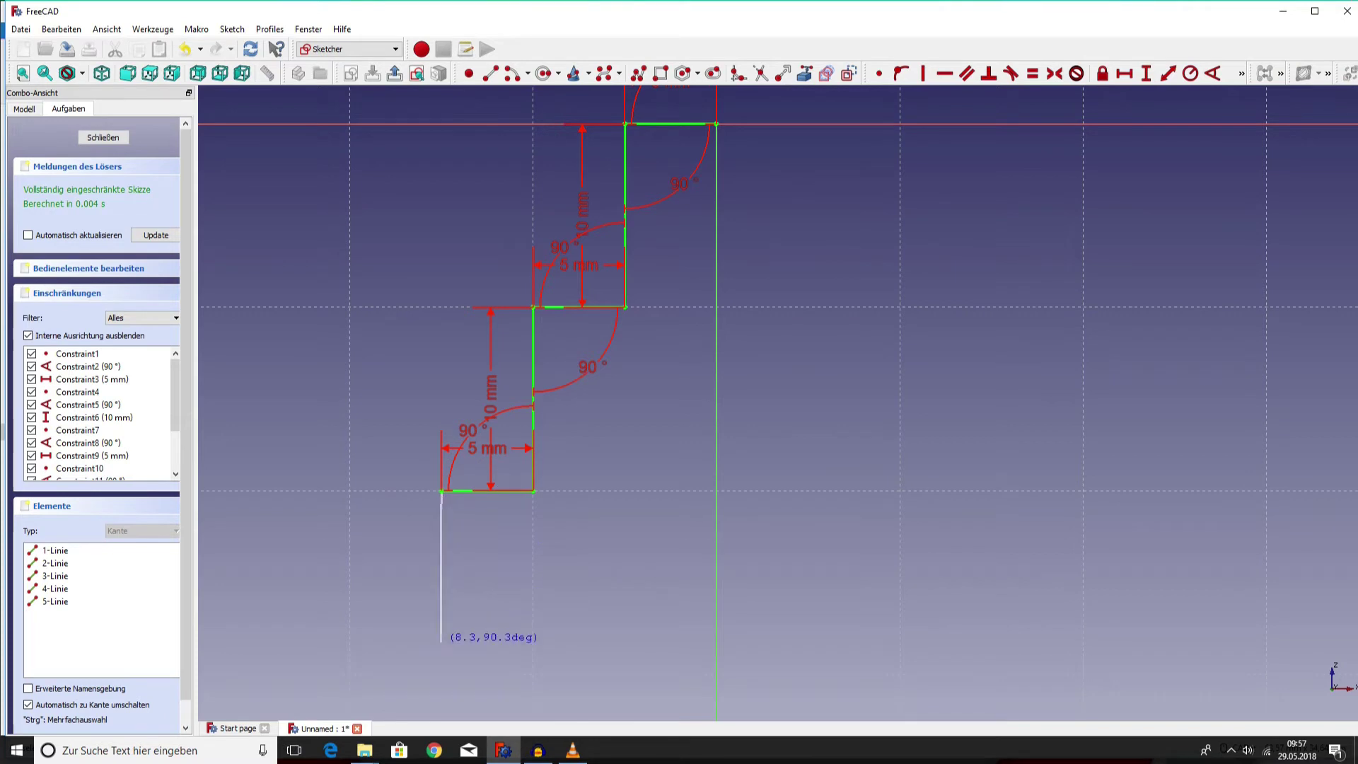
# Drop a 15 mm vertical line at 90° from the bottom step's outer corner.
pyautogui.click(493, 638)
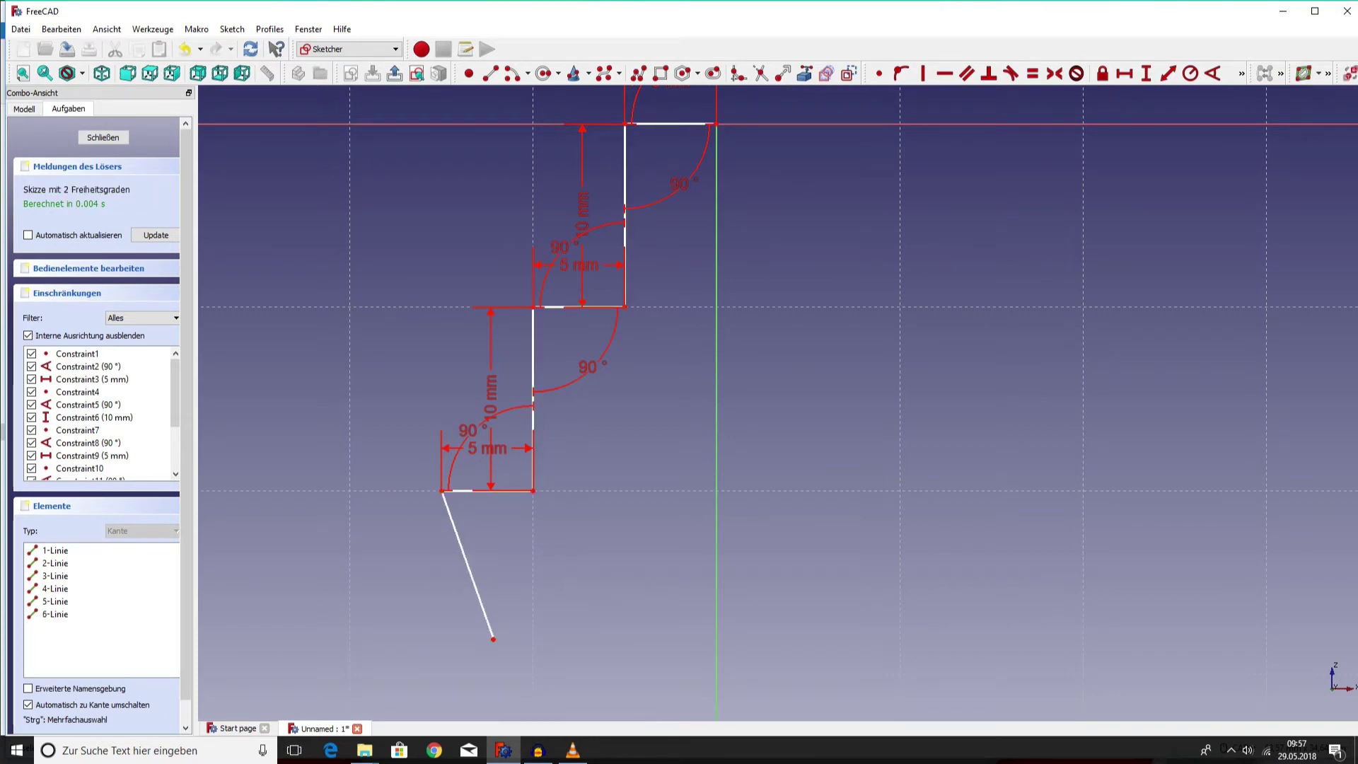
pyautogui.click(468, 566)
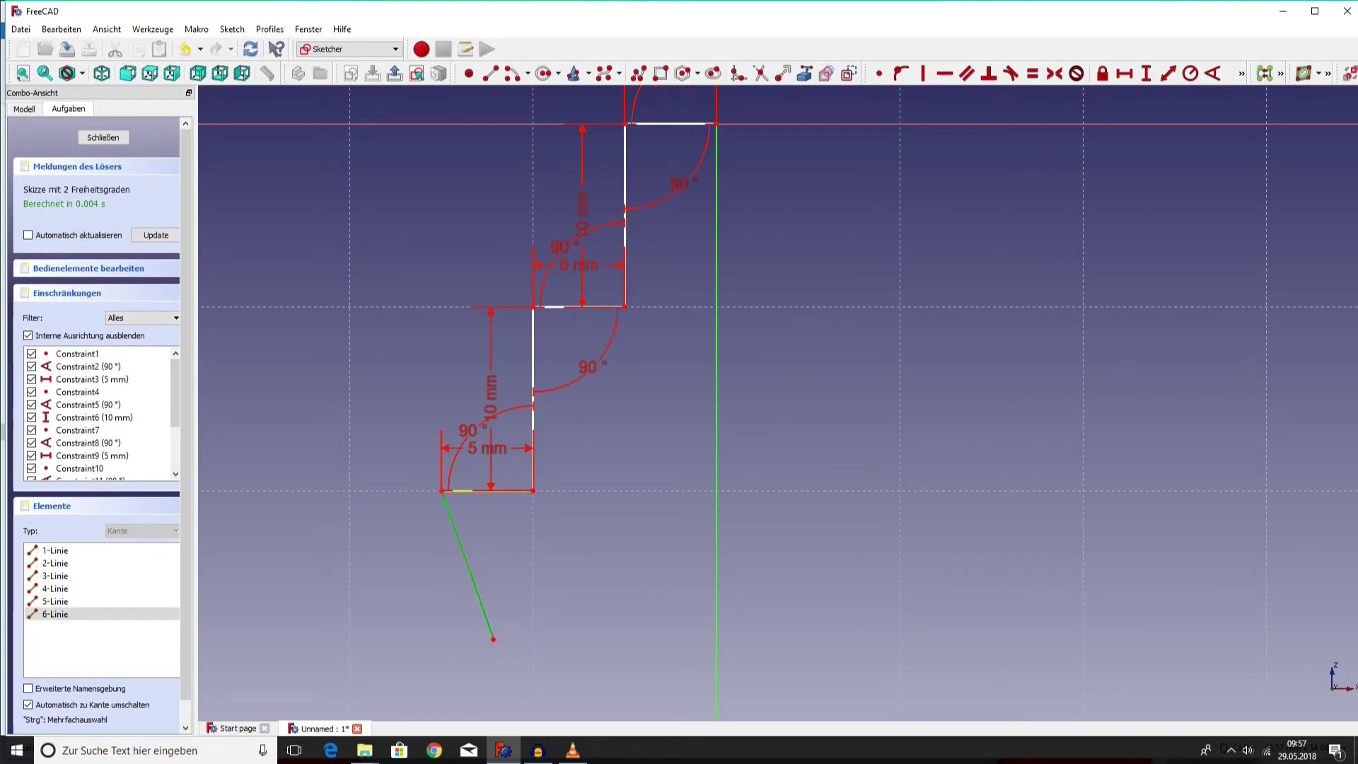
pyautogui.click(463, 491)
pyautogui.click(1212, 72)
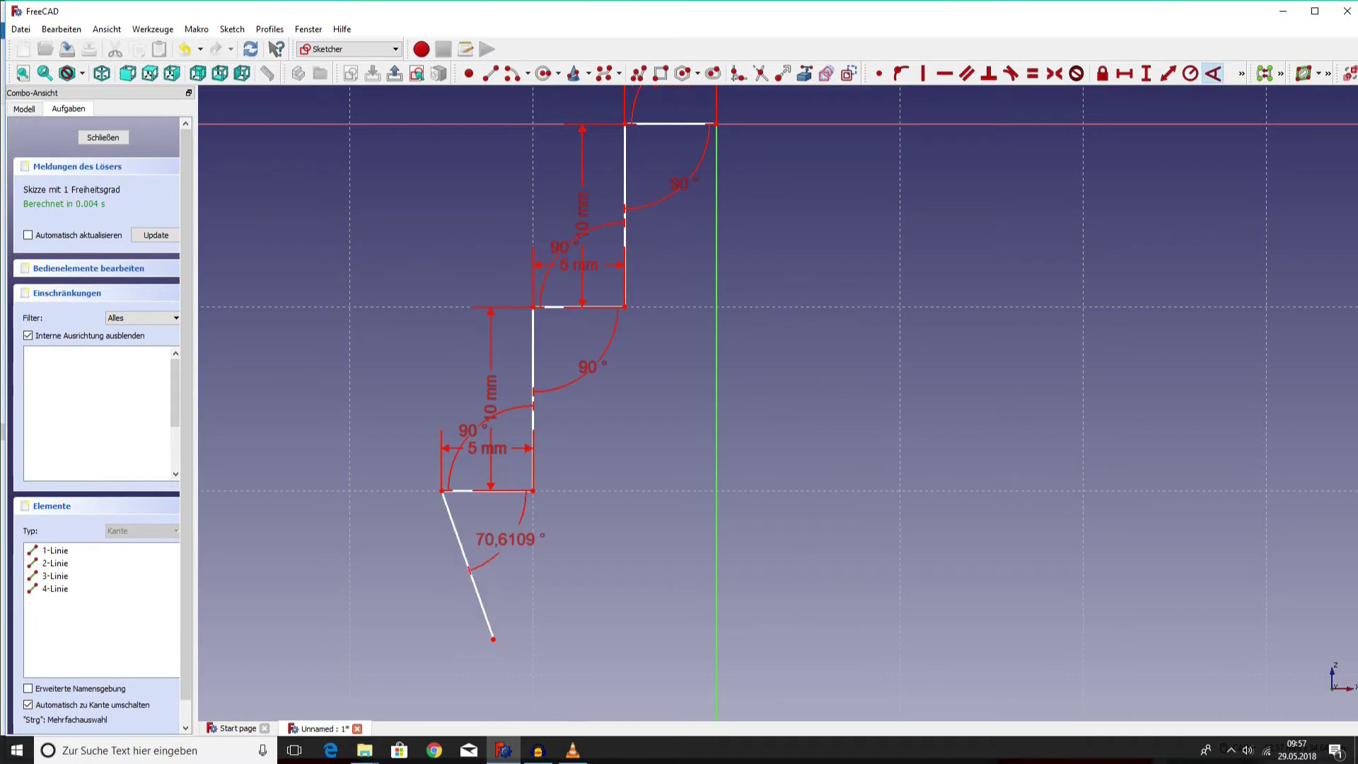
pyautogui.write('90')
pyautogui.press('Return')
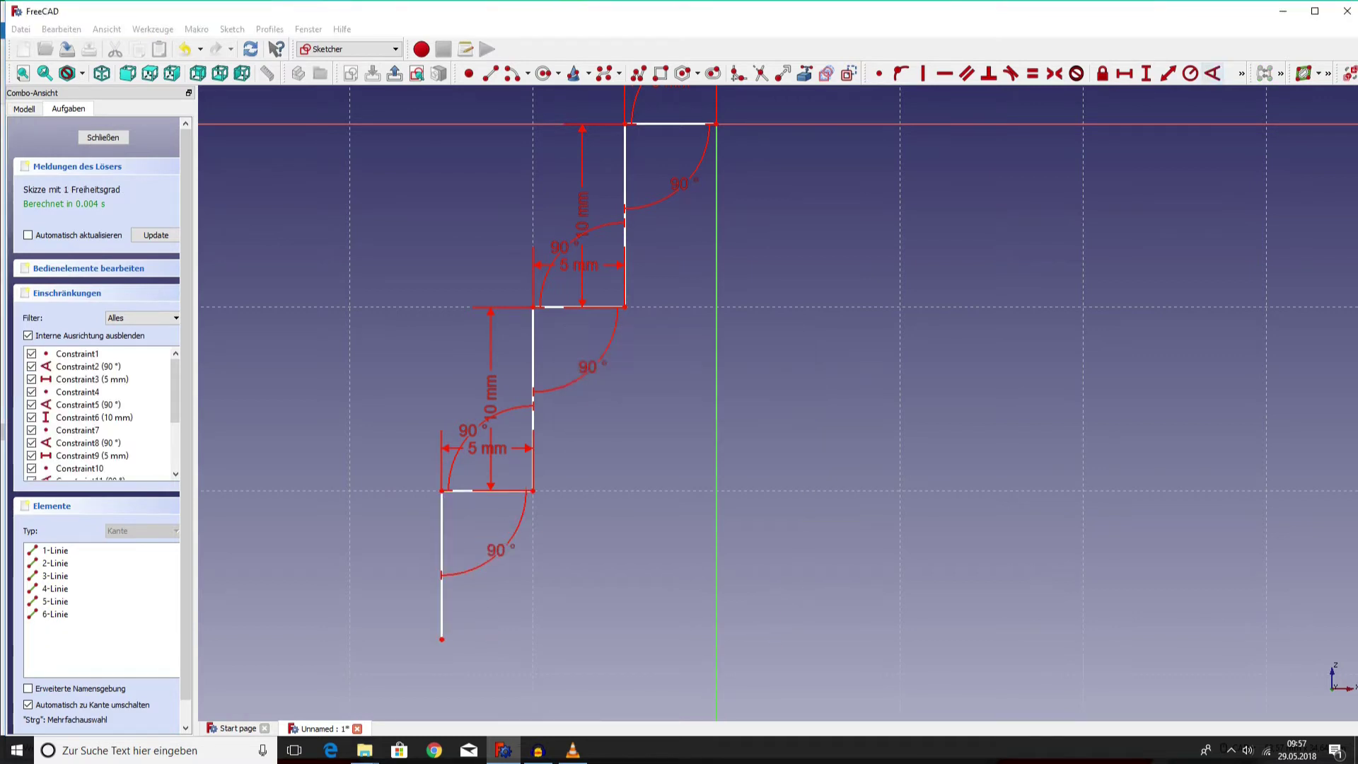
pyautogui.scroll(-2, 727, 362)
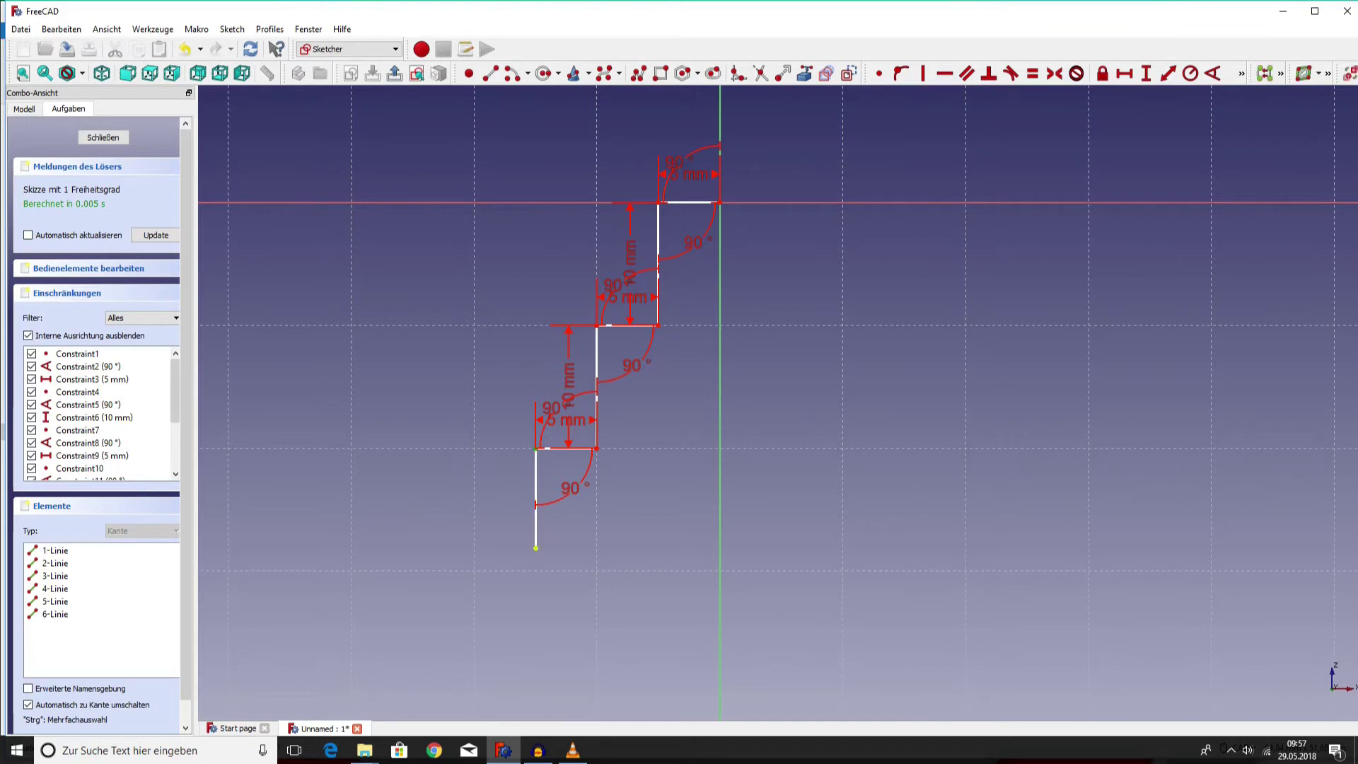
pyautogui.click(1146, 73)
pyautogui.click(536, 523)
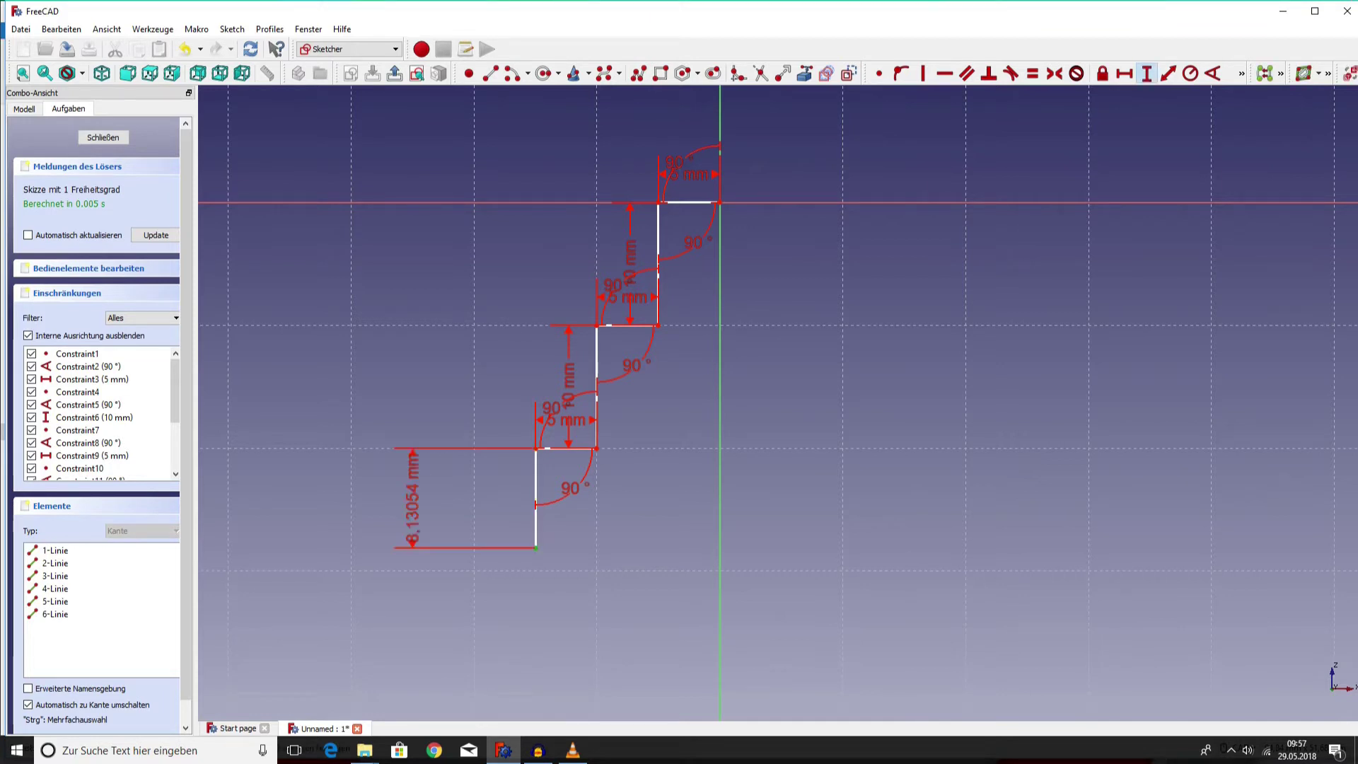
pyautogui.write('15')
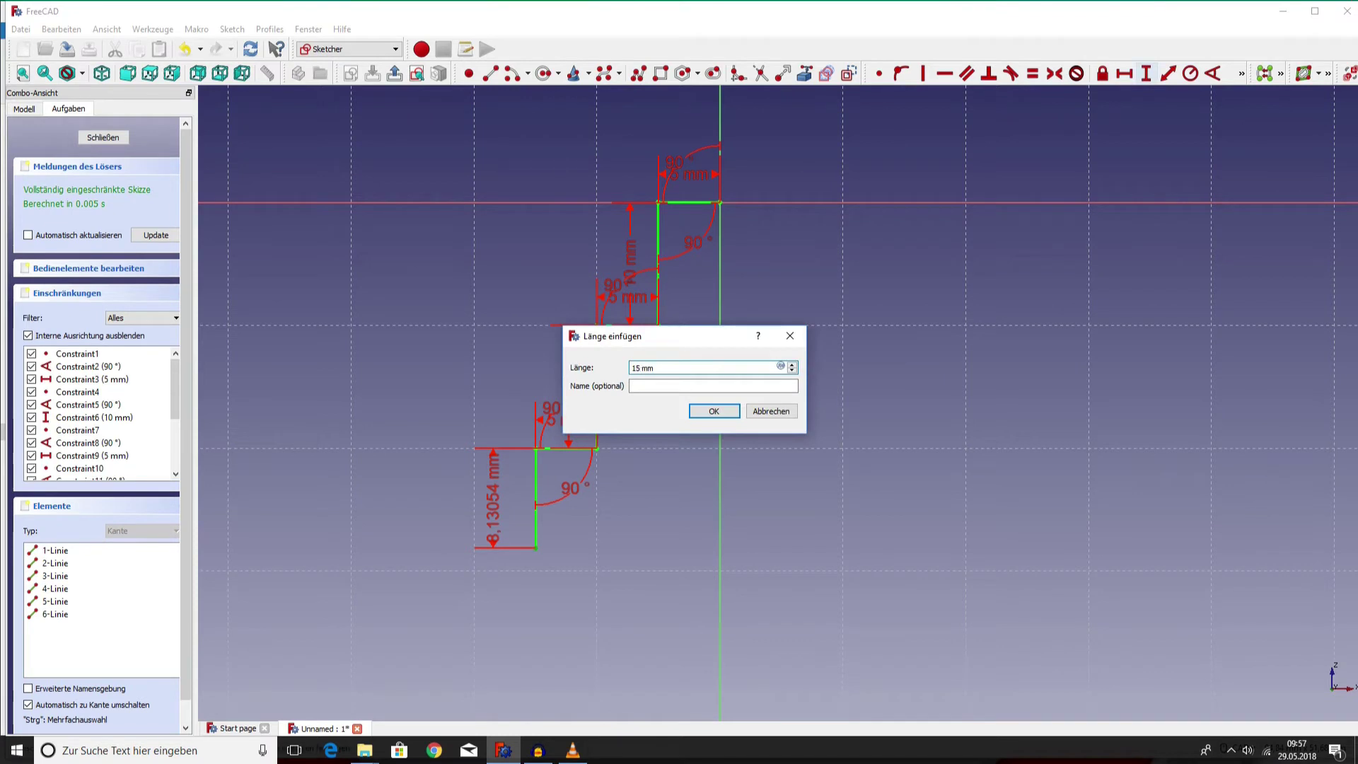
pyautogui.press('Return')
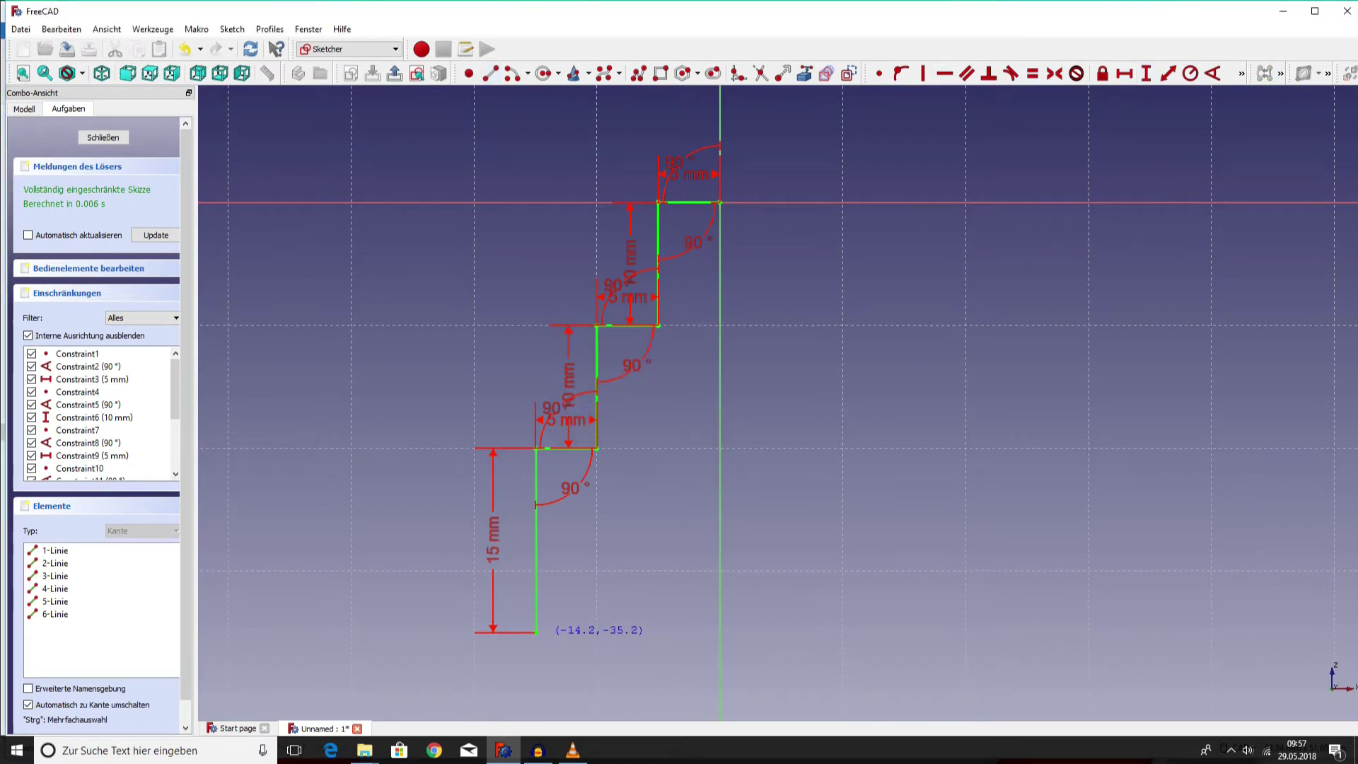
pyautogui.click(536, 632)
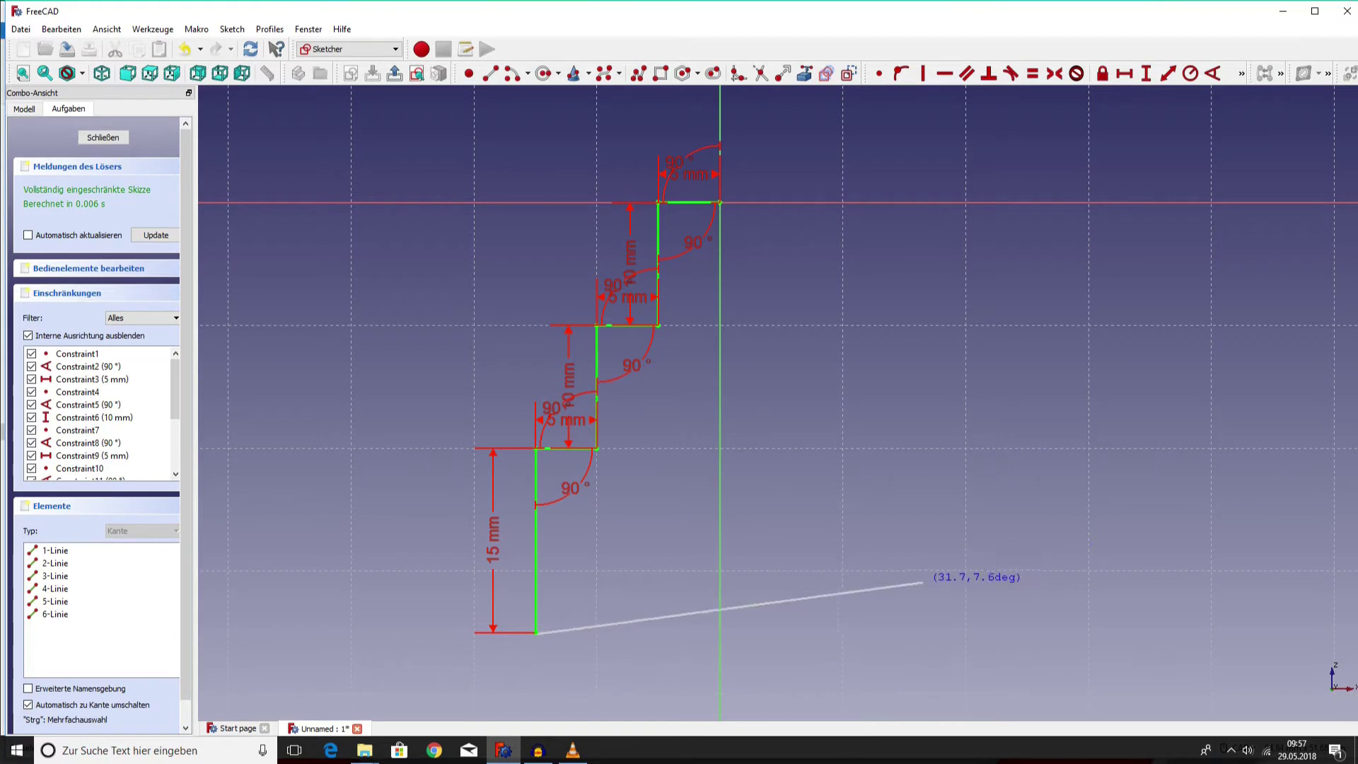
pyautogui.click(918, 547)
pyautogui.press('Escape')
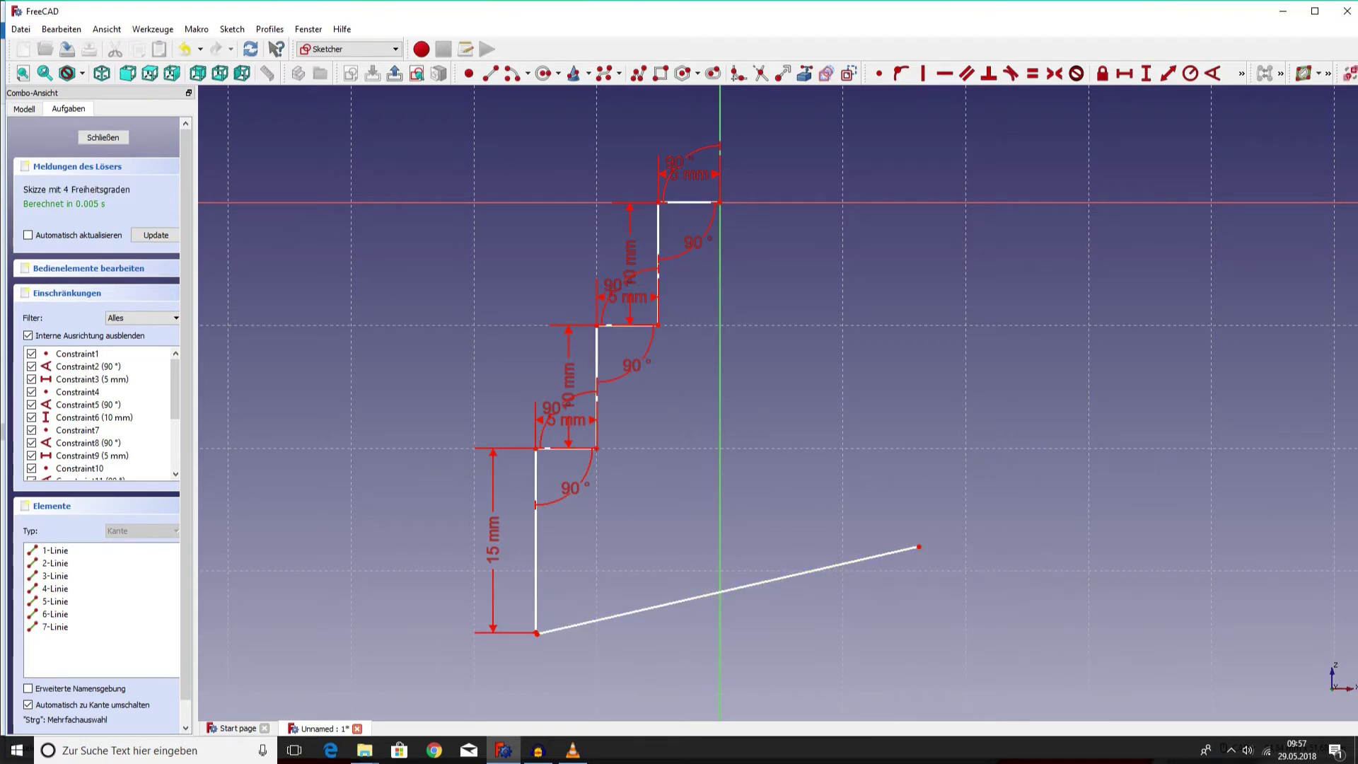
pyautogui.click(729, 591)
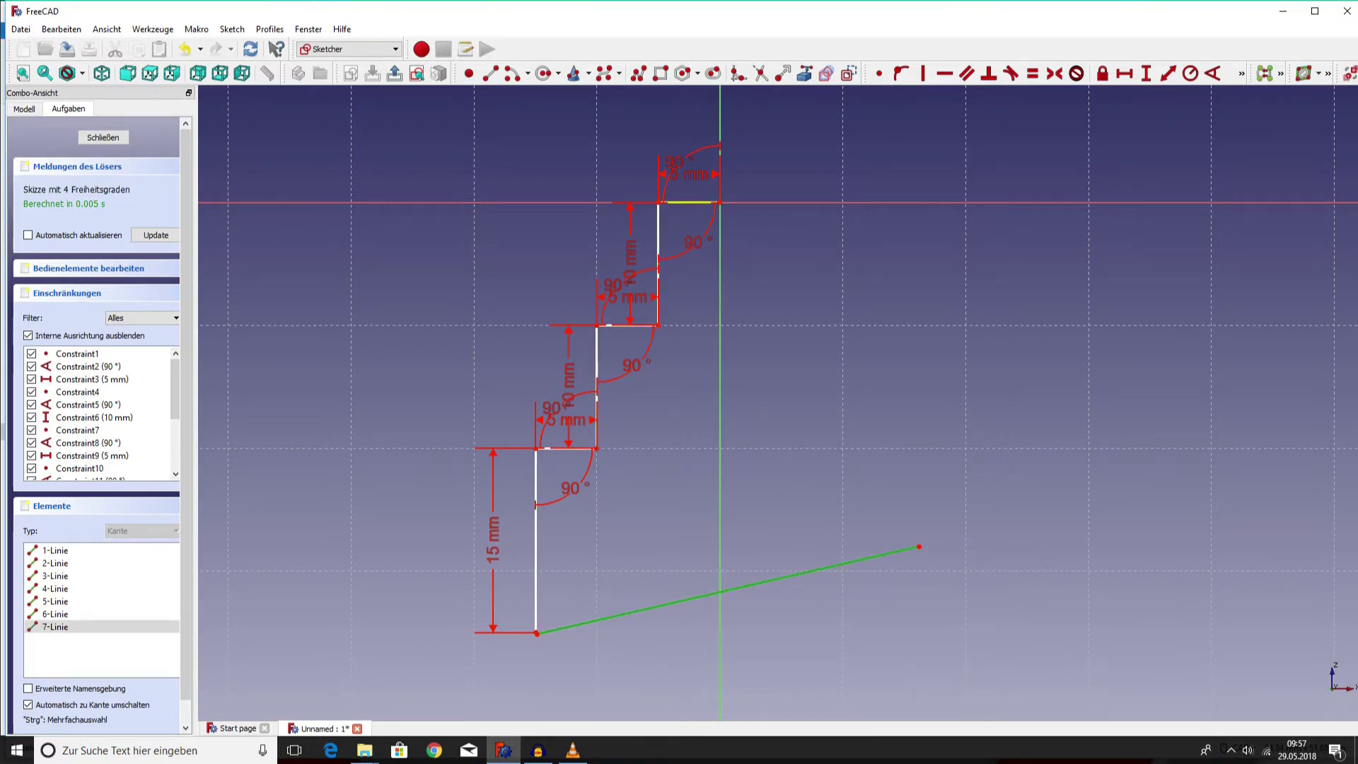
pyautogui.click(689, 202)
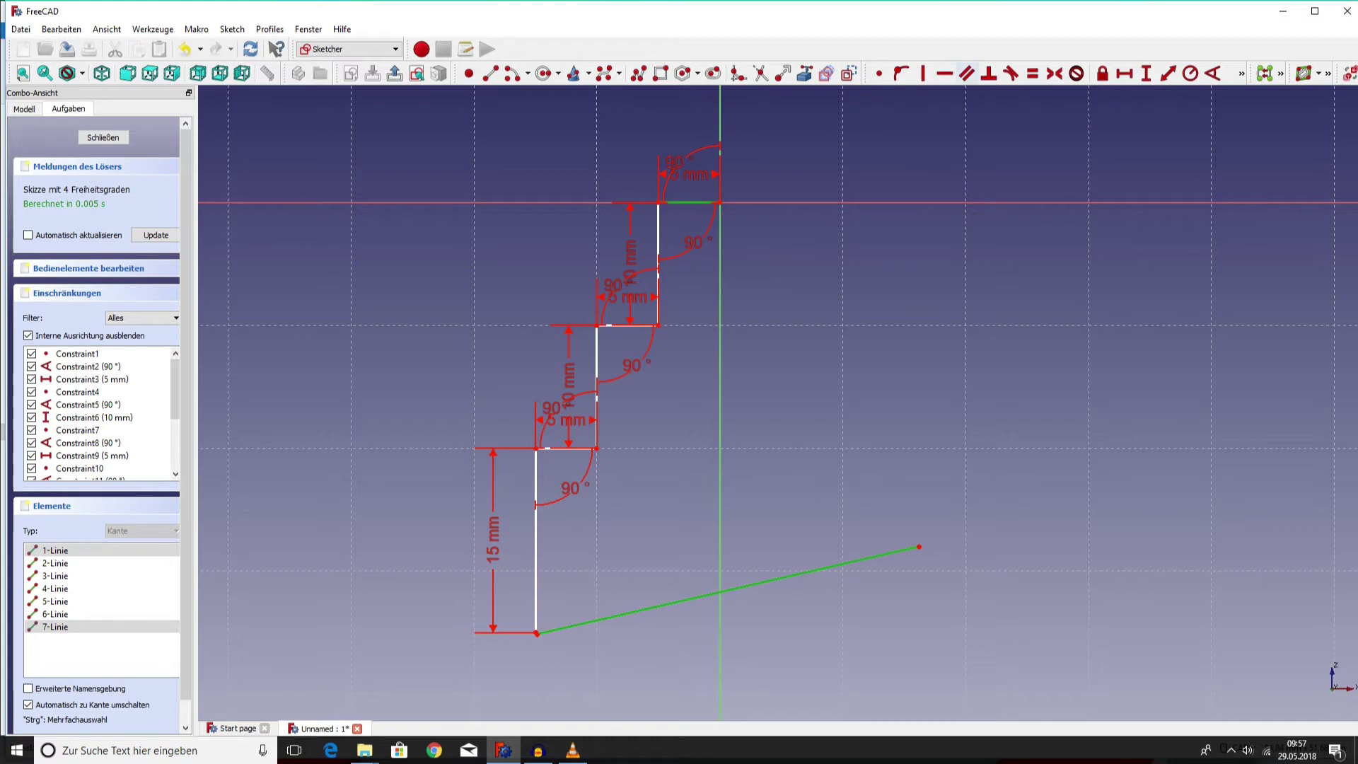
pyautogui.click(966, 72)
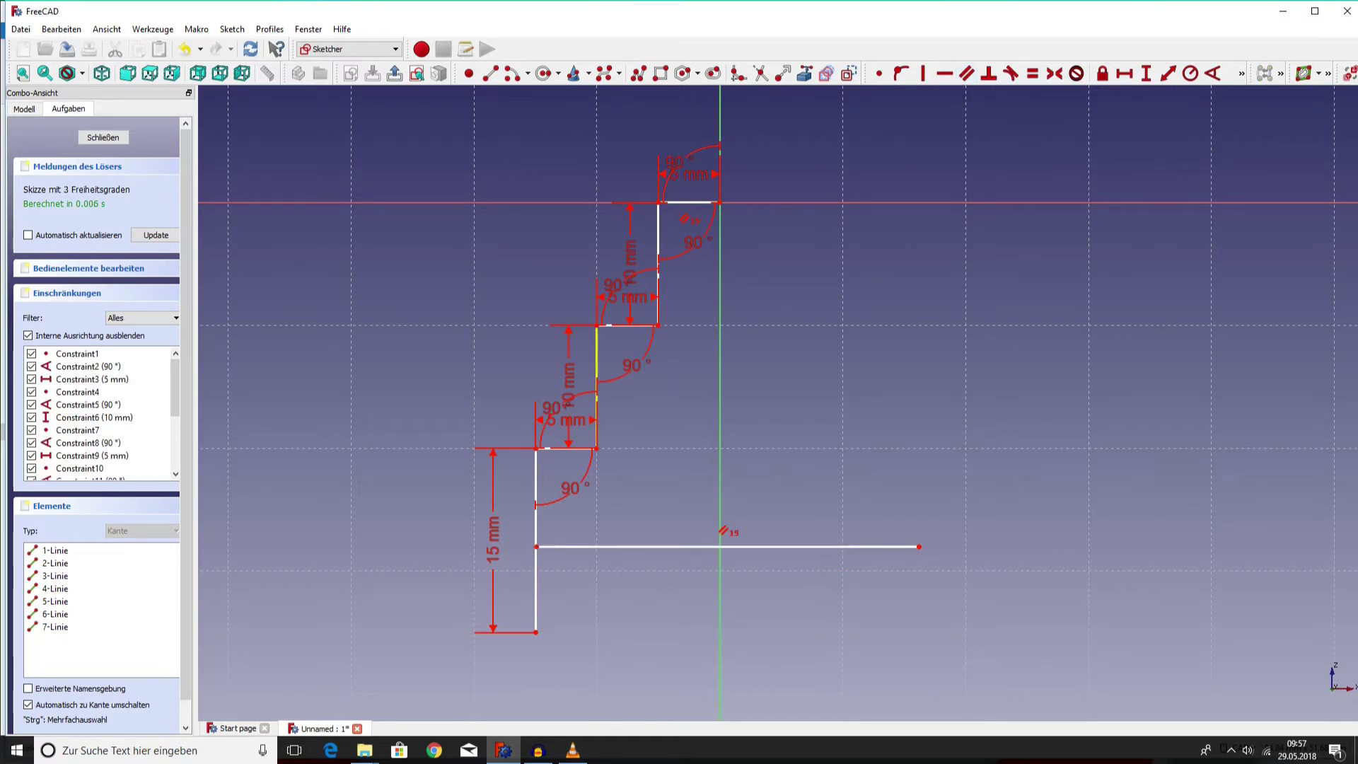
pyautogui.click(62, 29)
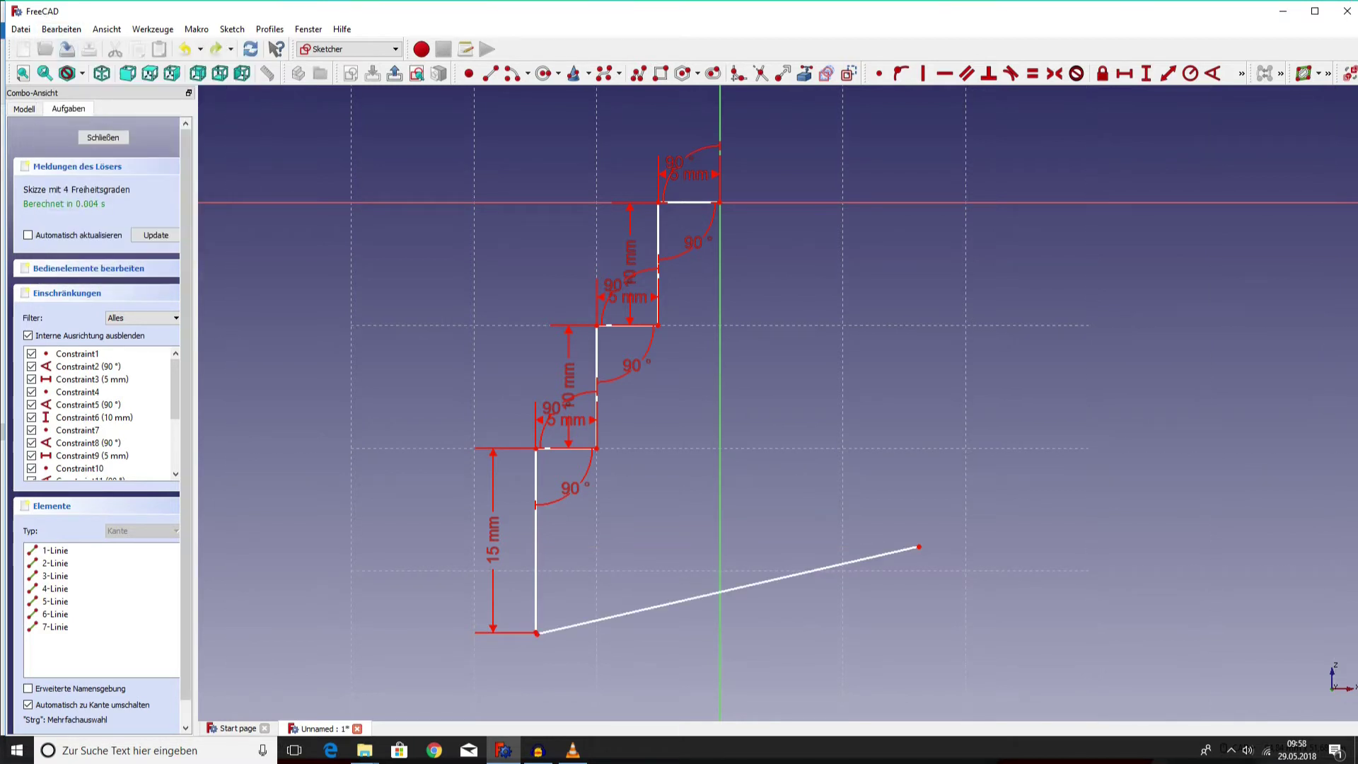
pyautogui.click(62, 29)
pyautogui.click(71, 44)
pyautogui.hotkey('ctrl', 'z')
pyautogui.click(490, 73)
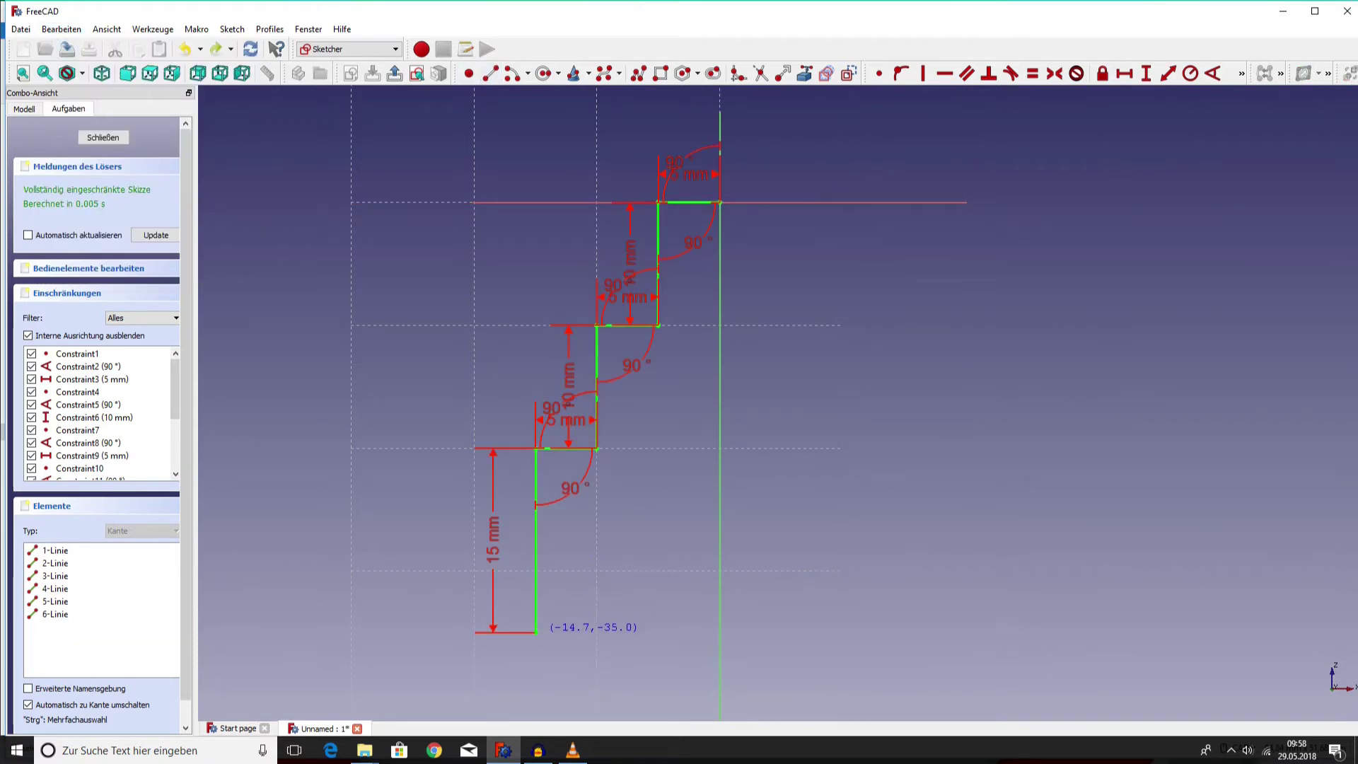
# Draw the bottom line parallel to the top segment and set its horizontal length to 15 mm.
pyautogui.click(536, 631)
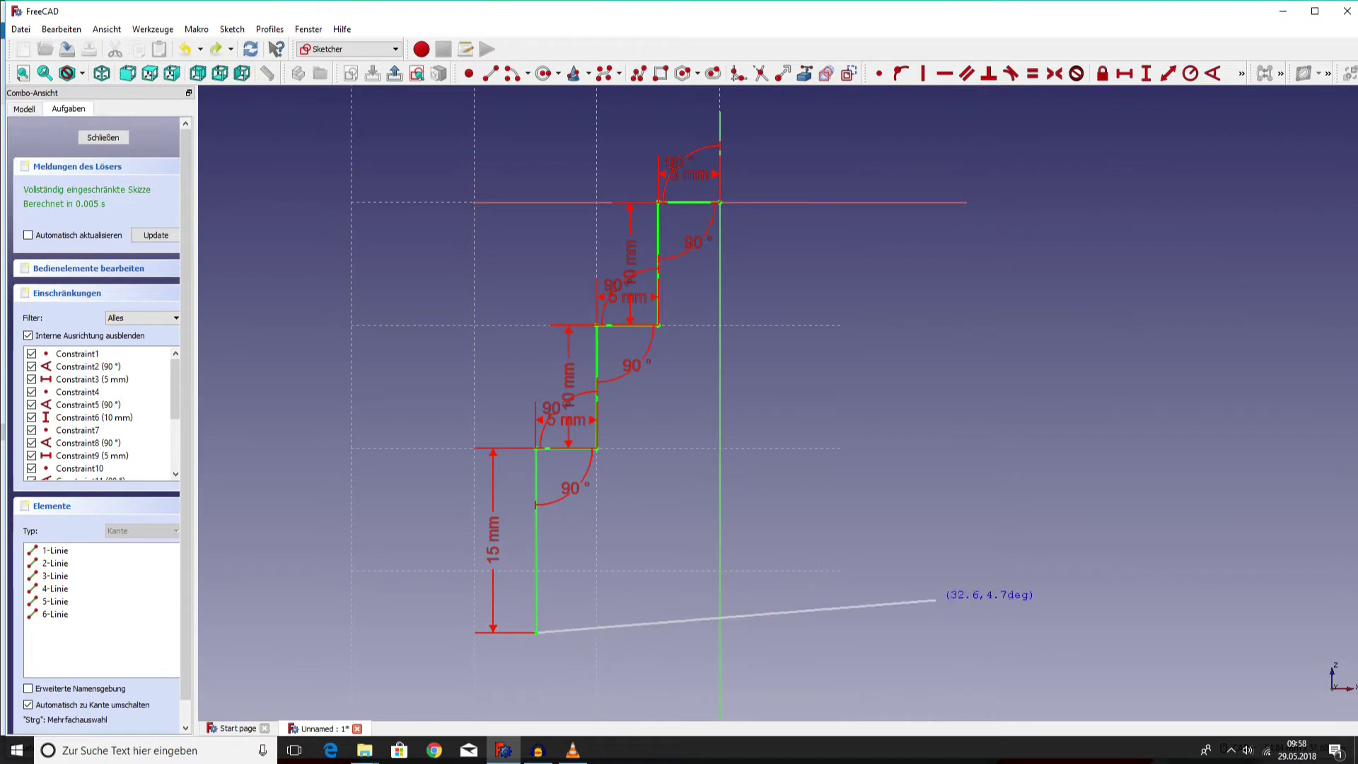
pyautogui.click(954, 593)
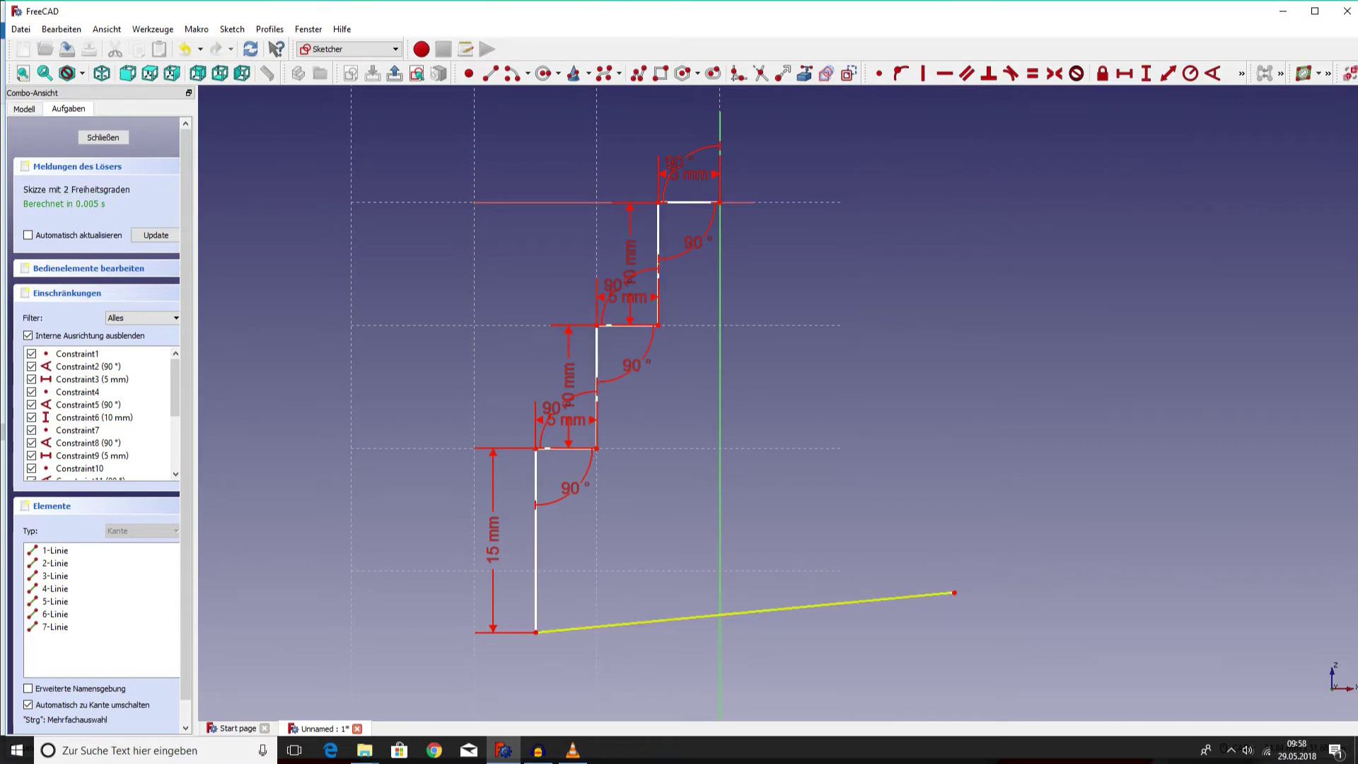
pyautogui.click(778, 609)
pyautogui.click(689, 202)
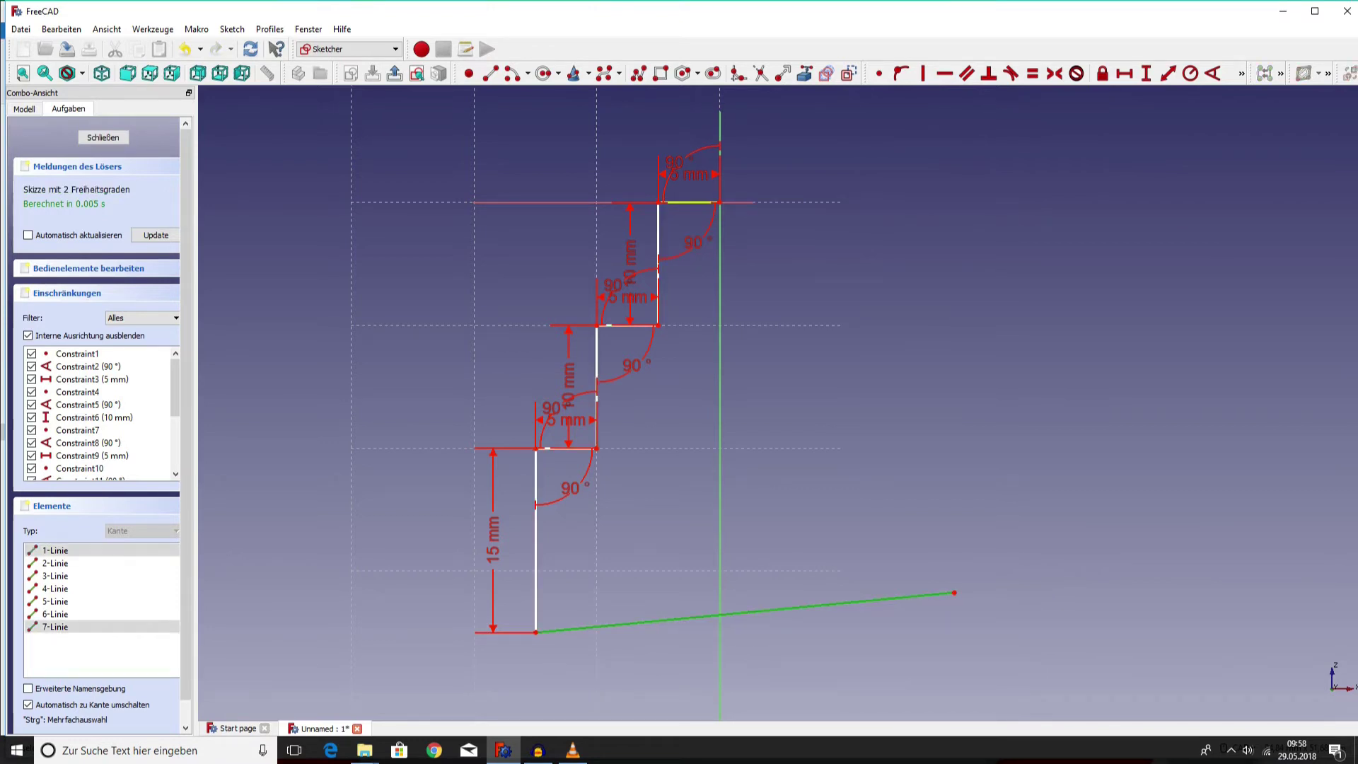
pyautogui.click(967, 73)
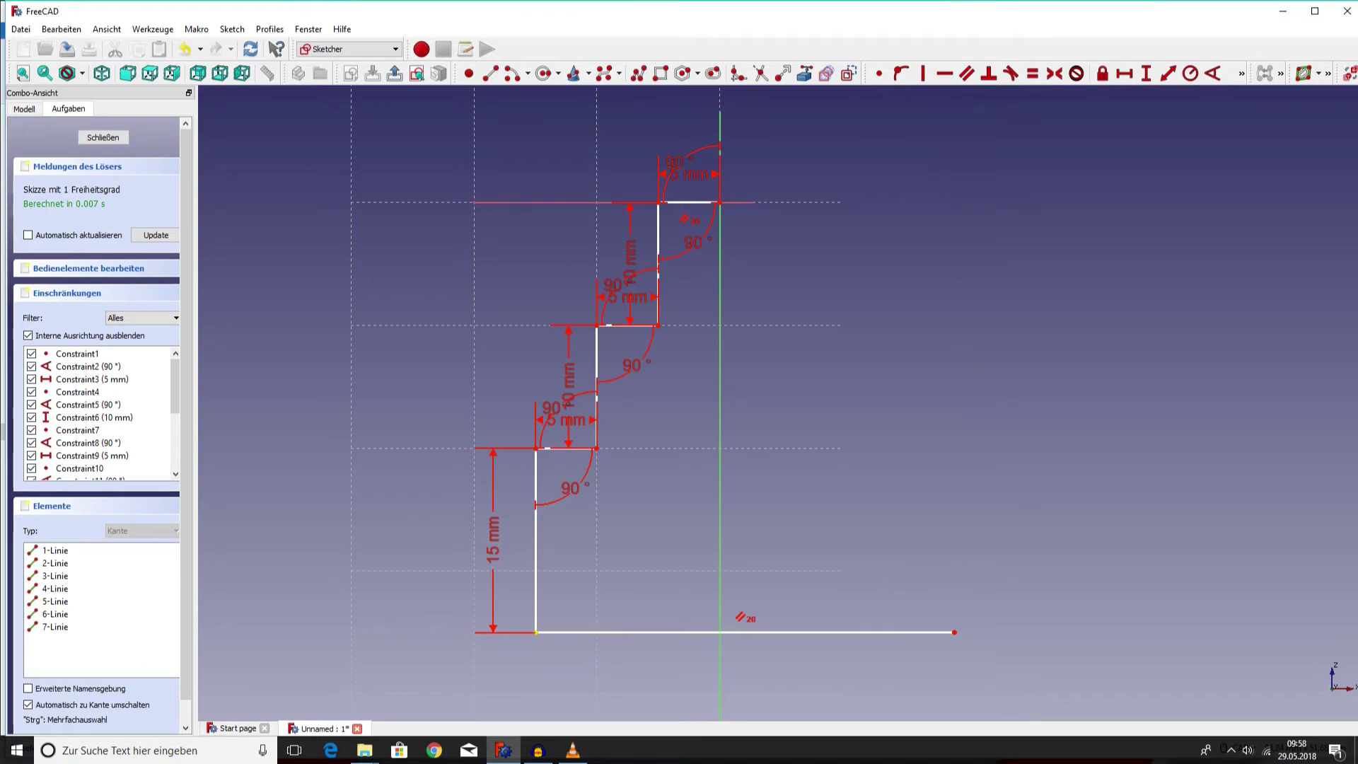
pyautogui.click(535, 632)
pyautogui.click(954, 632)
pyautogui.click(1125, 73)
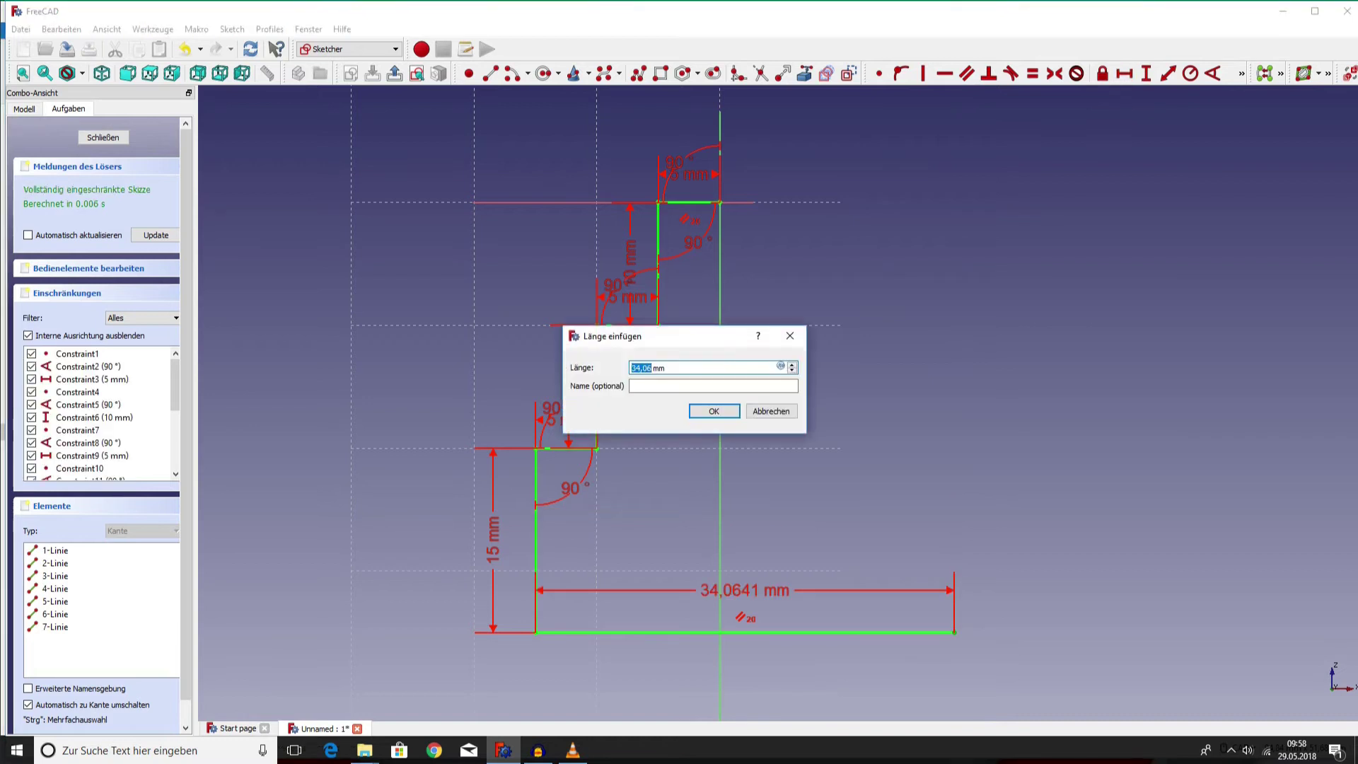
pyautogui.write('15')
pyautogui.press('Return')
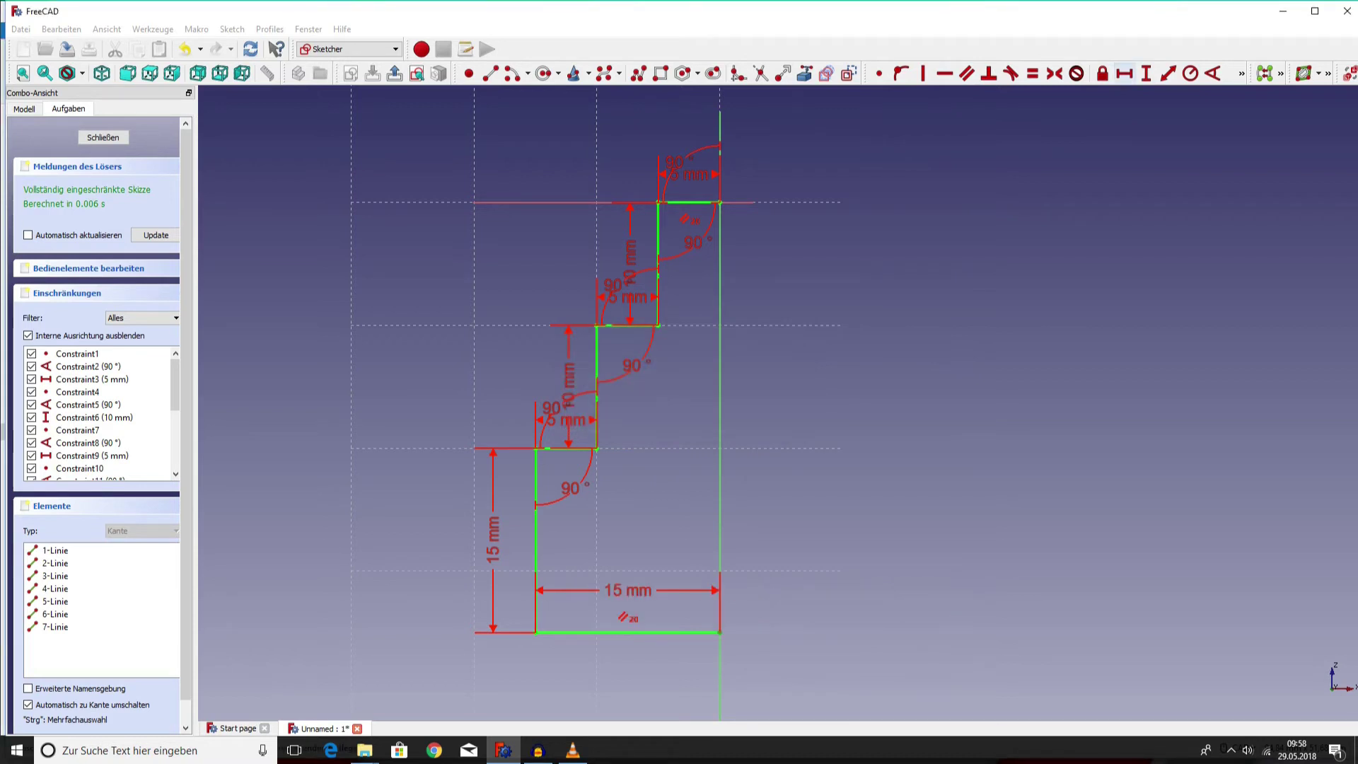
# Draw the right-hand line from the top-right corner and make it coincident with the bottom-right corner.
pyautogui.click(490, 73)
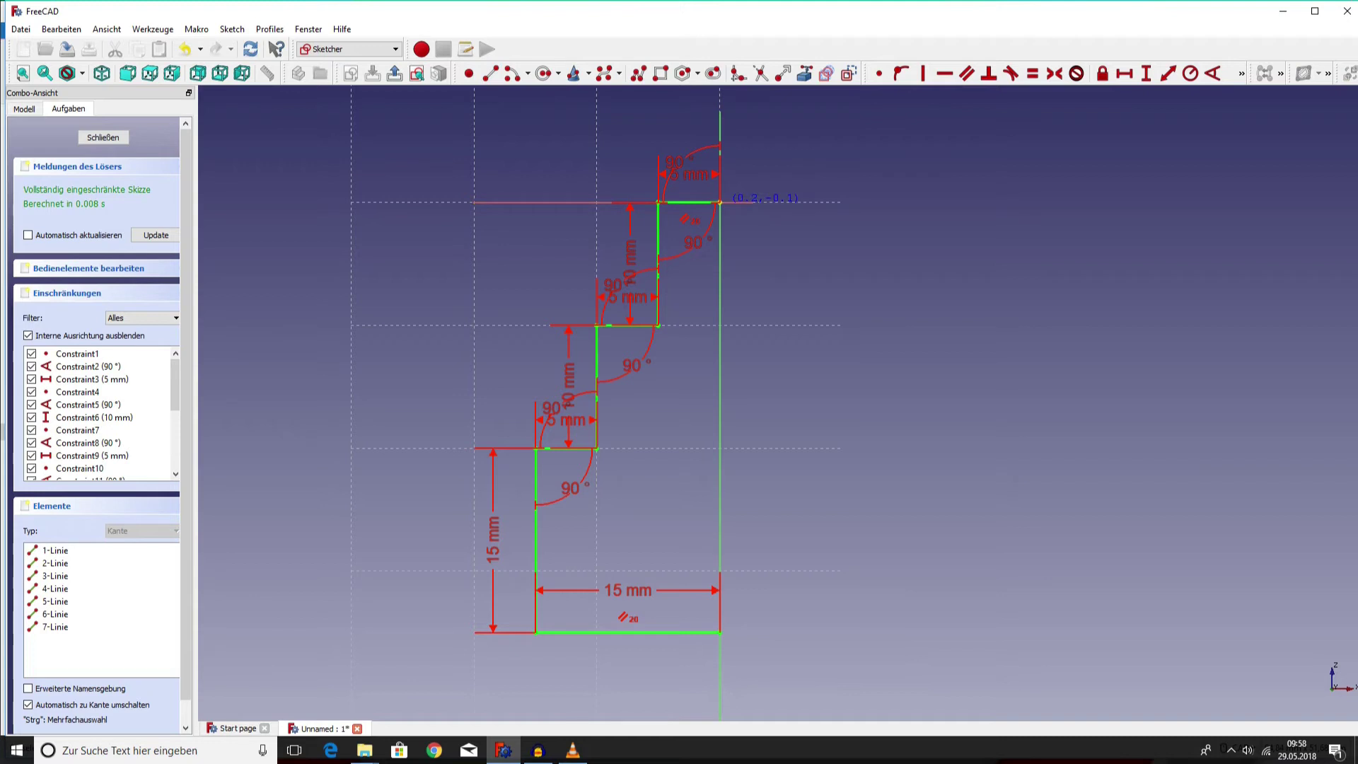
pyautogui.click(719, 203)
pyautogui.click(886, 566)
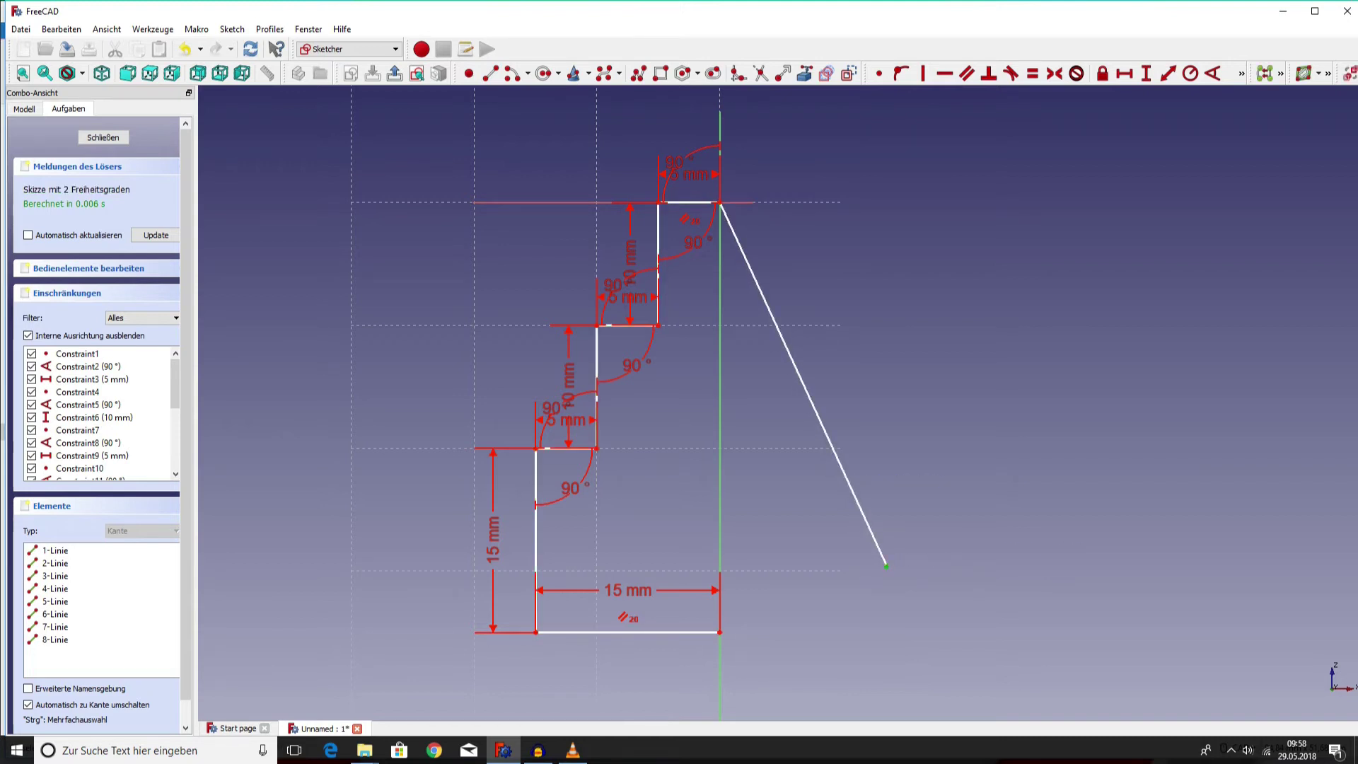
pyautogui.click(719, 632)
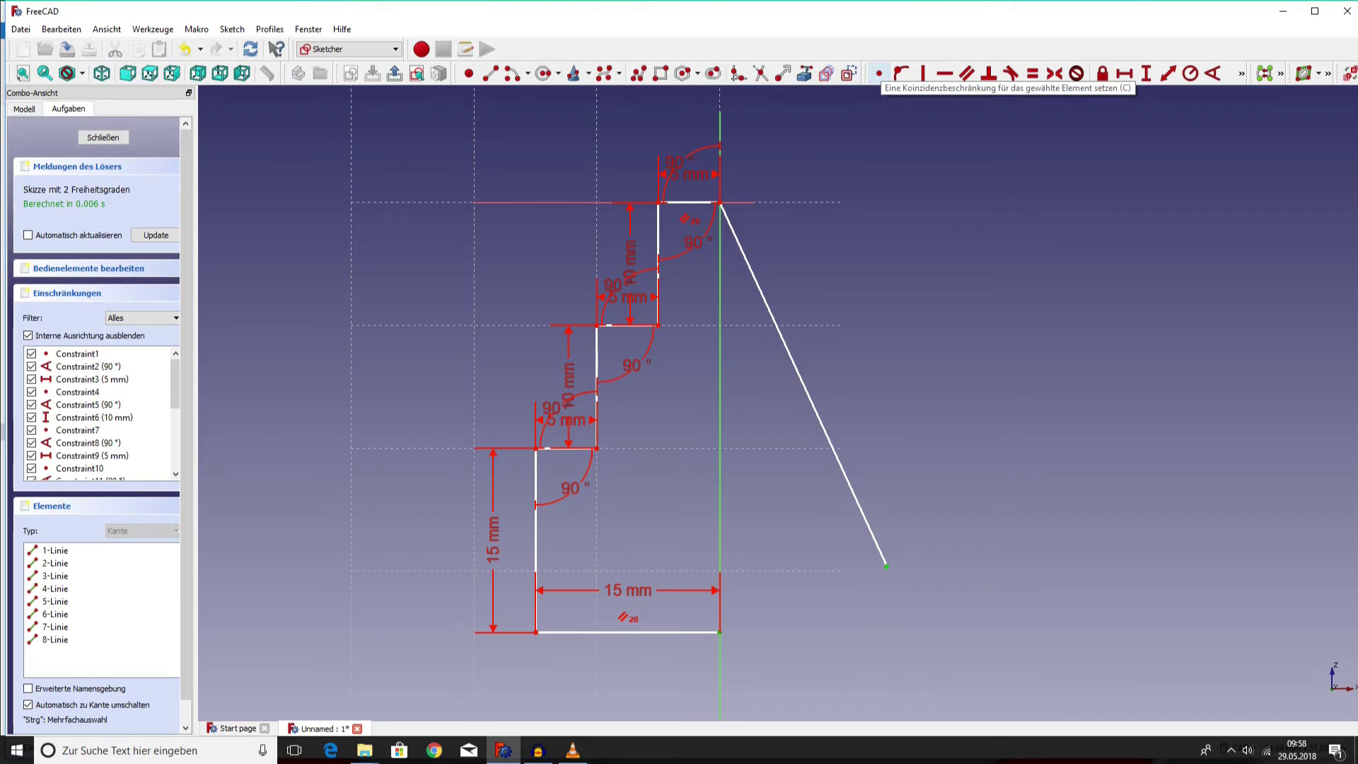
pyautogui.click(879, 73)
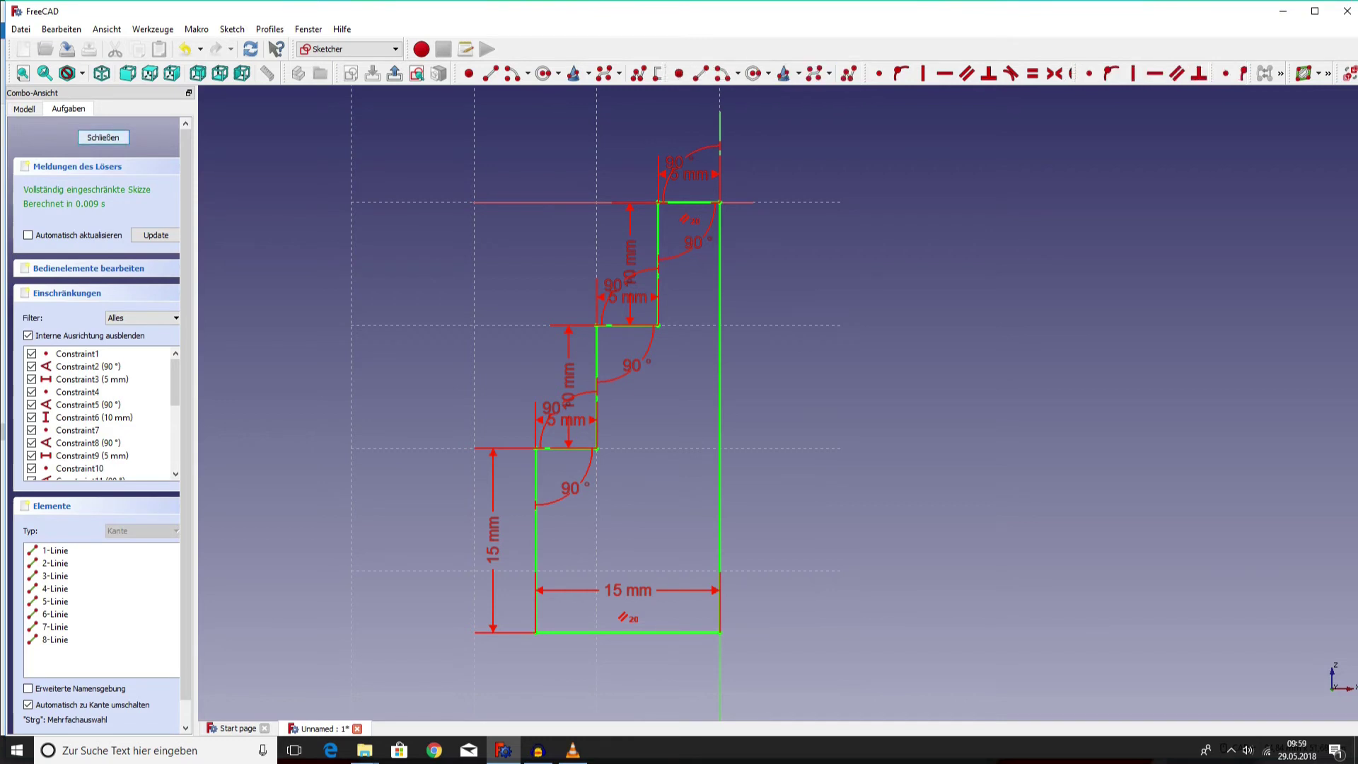
# Exit the sketch, select Body, and start a 360° Revolution about the vertical sketch axis.
pyautogui.press('2')
pyautogui.press('Escape')
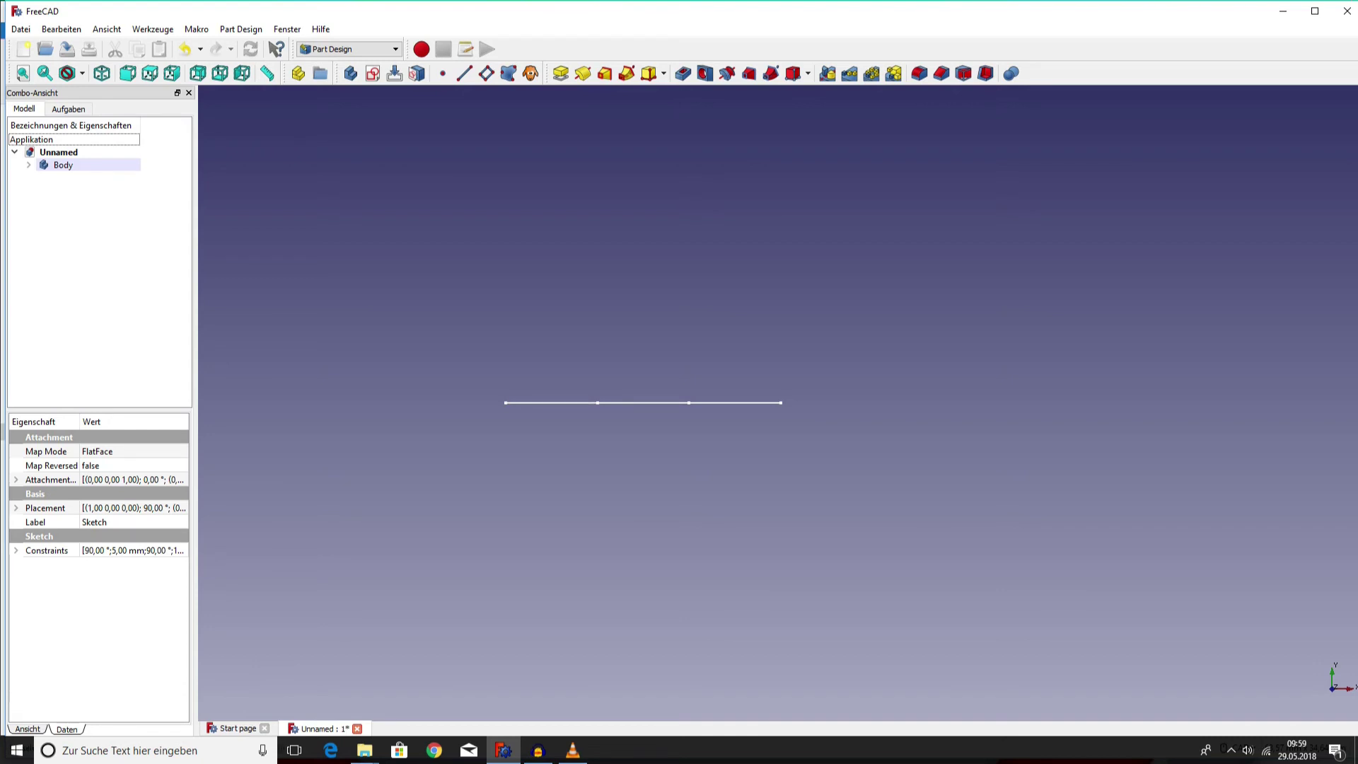
pyautogui.click(63, 165)
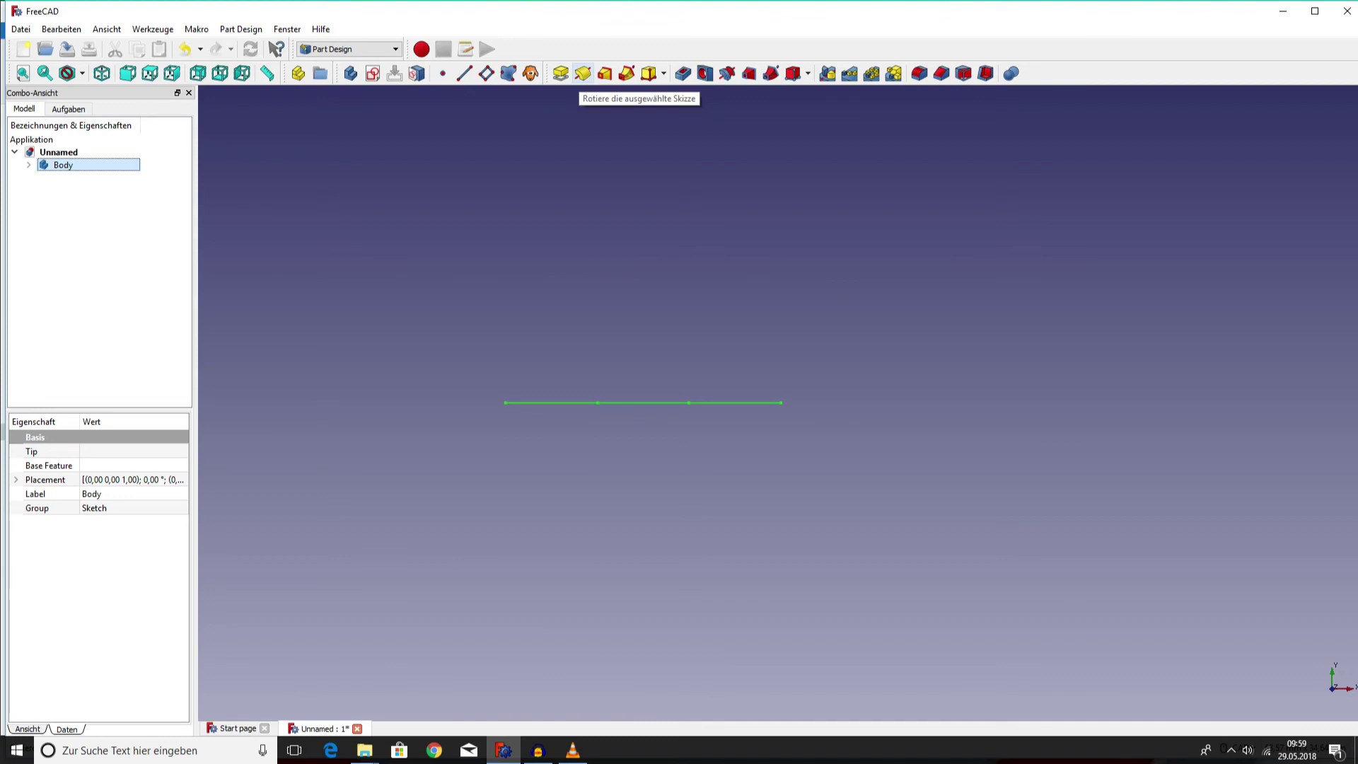
pyautogui.click(582, 74)
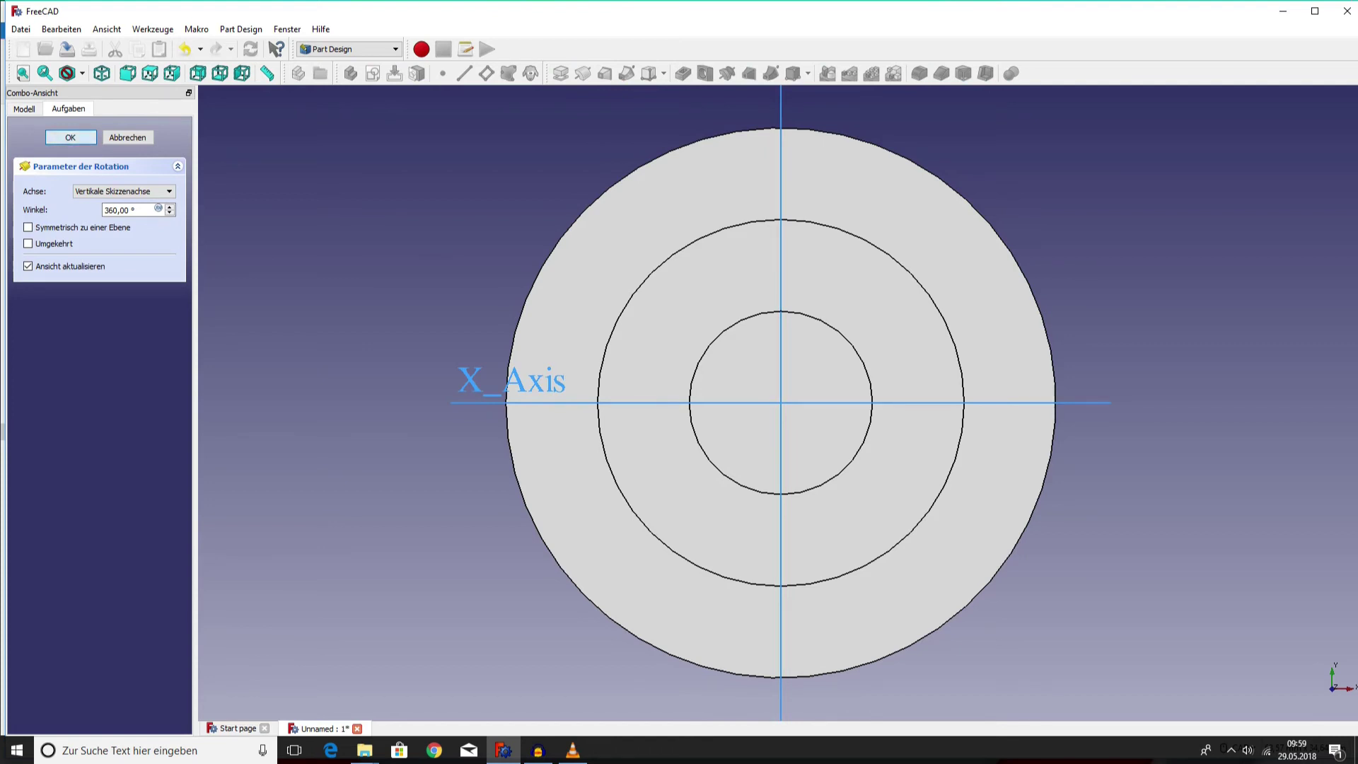
# Accept the 360° revolution and orbit the view to inspect the three-step shaft.
pyautogui.press('Return')
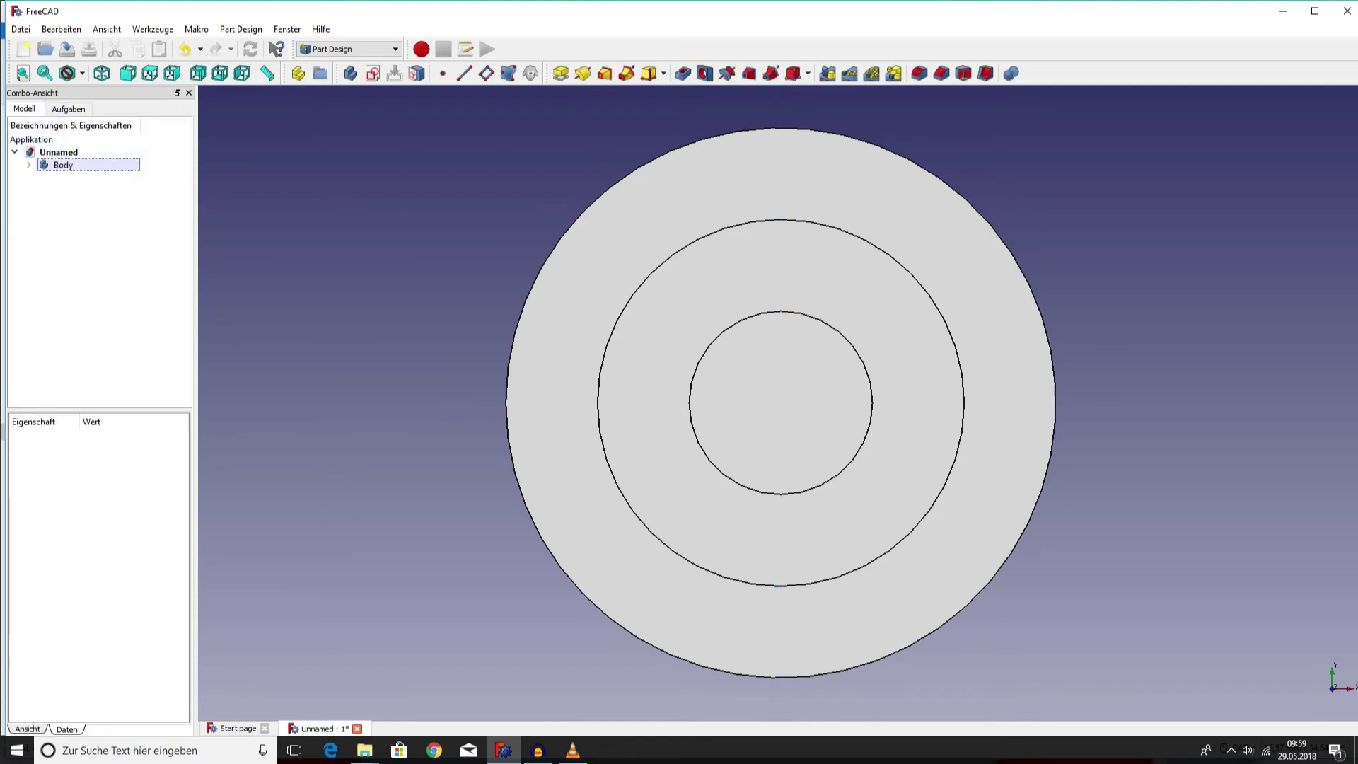
pyautogui.scroll(-2, 394, 272)
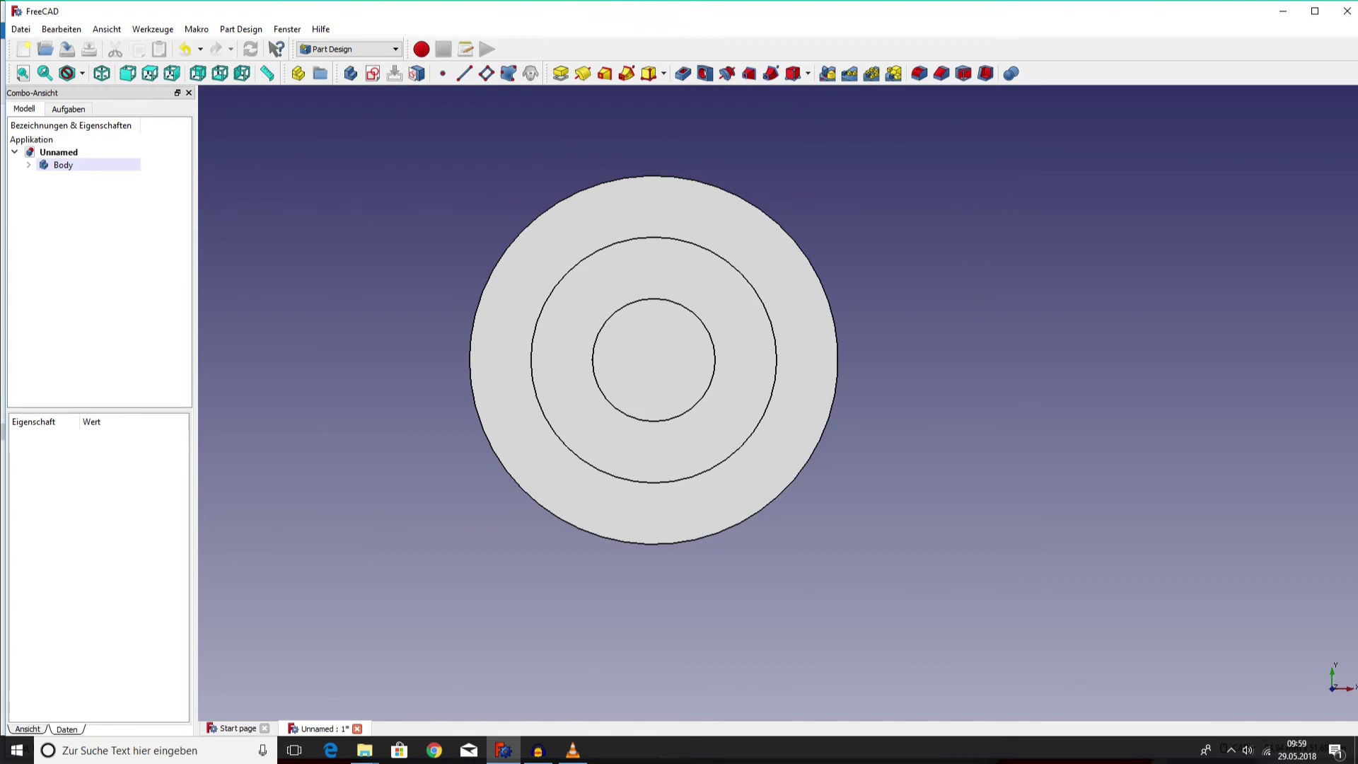
pyautogui.moveTo(651, 361); pyautogui.dragTo(622, 332, button='middle')
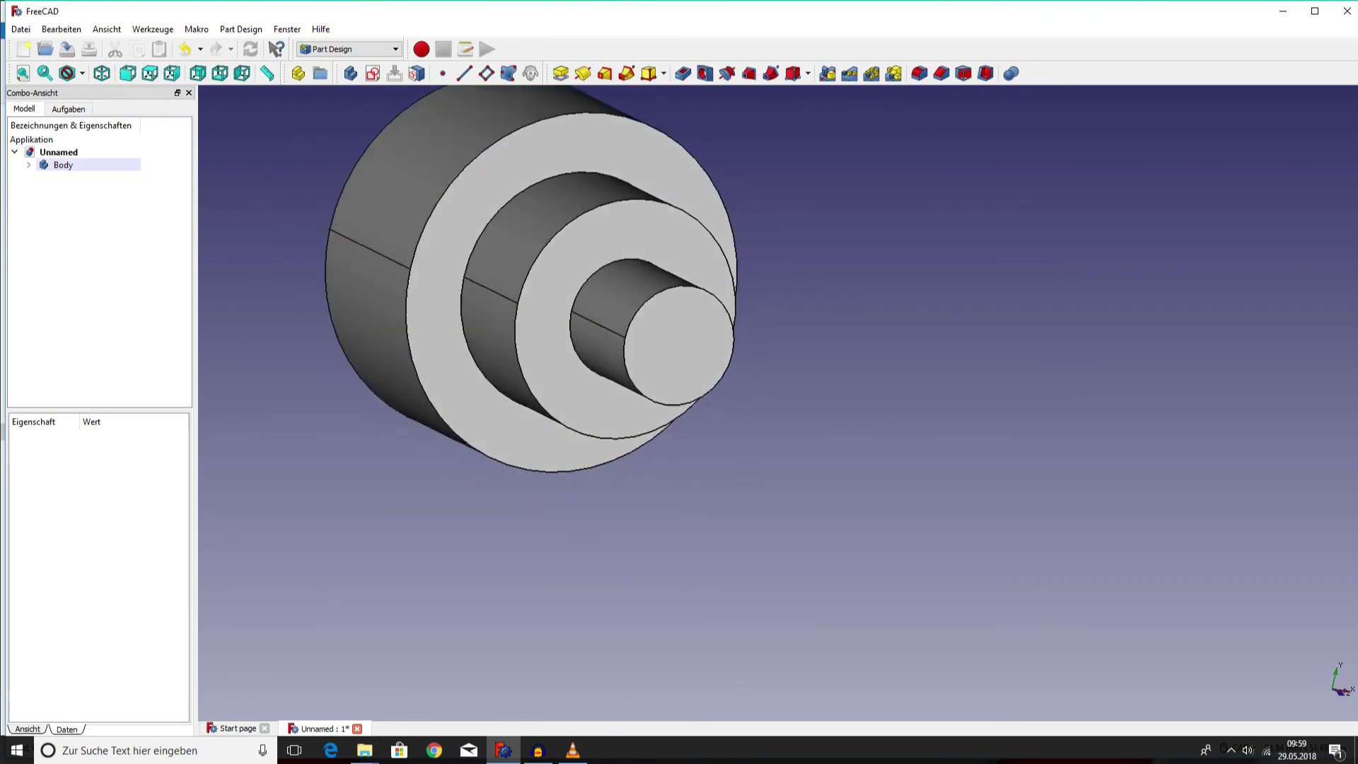
pyautogui.moveTo(622, 332); pyautogui.dragTo(439, 268, button='middle')
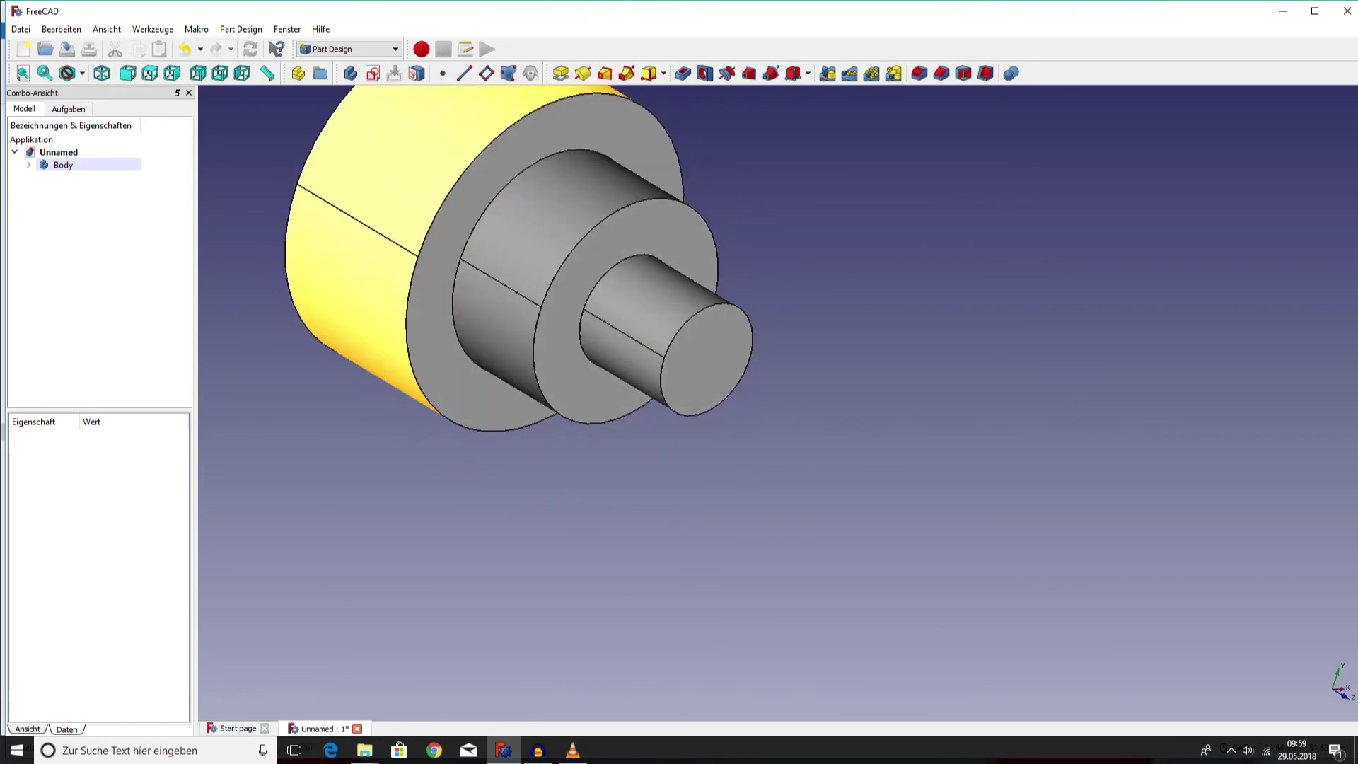
pyautogui.moveTo(354, 297); pyautogui.dragTo(447, 415, button='middle')
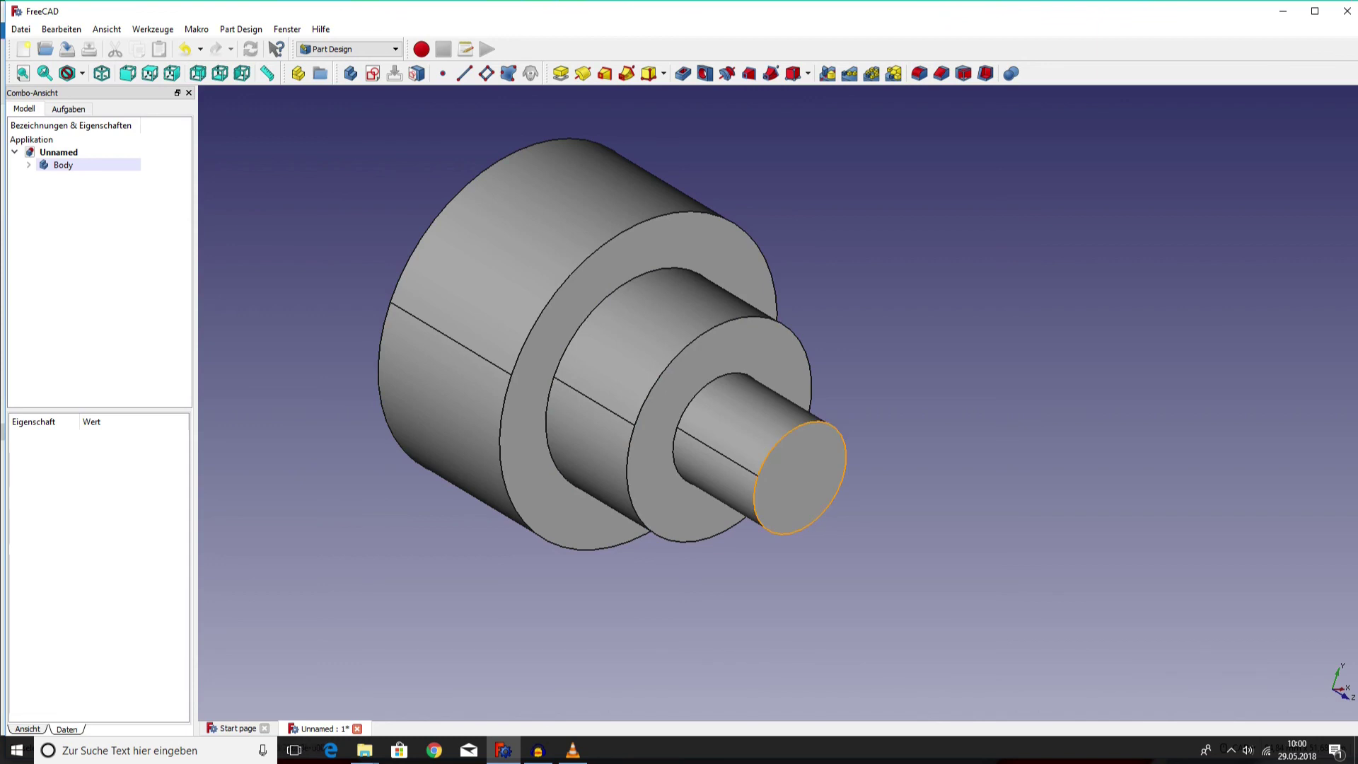
# Chamfer the shaft's circular step edges (Edge1, Edge4, Edge7, Edge8) by 1 mm.
pyautogui.click(842, 442)
pyautogui.click(638, 428)
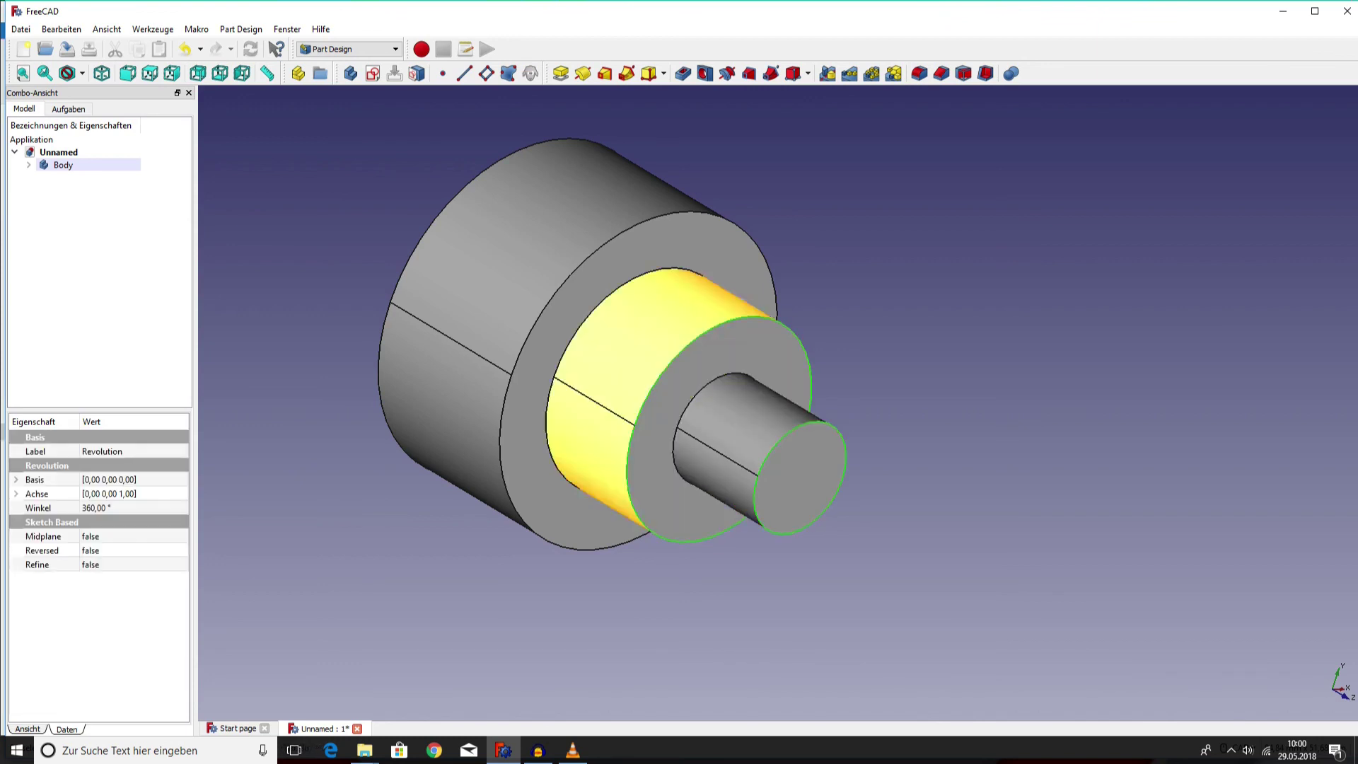
pyautogui.click(503, 425)
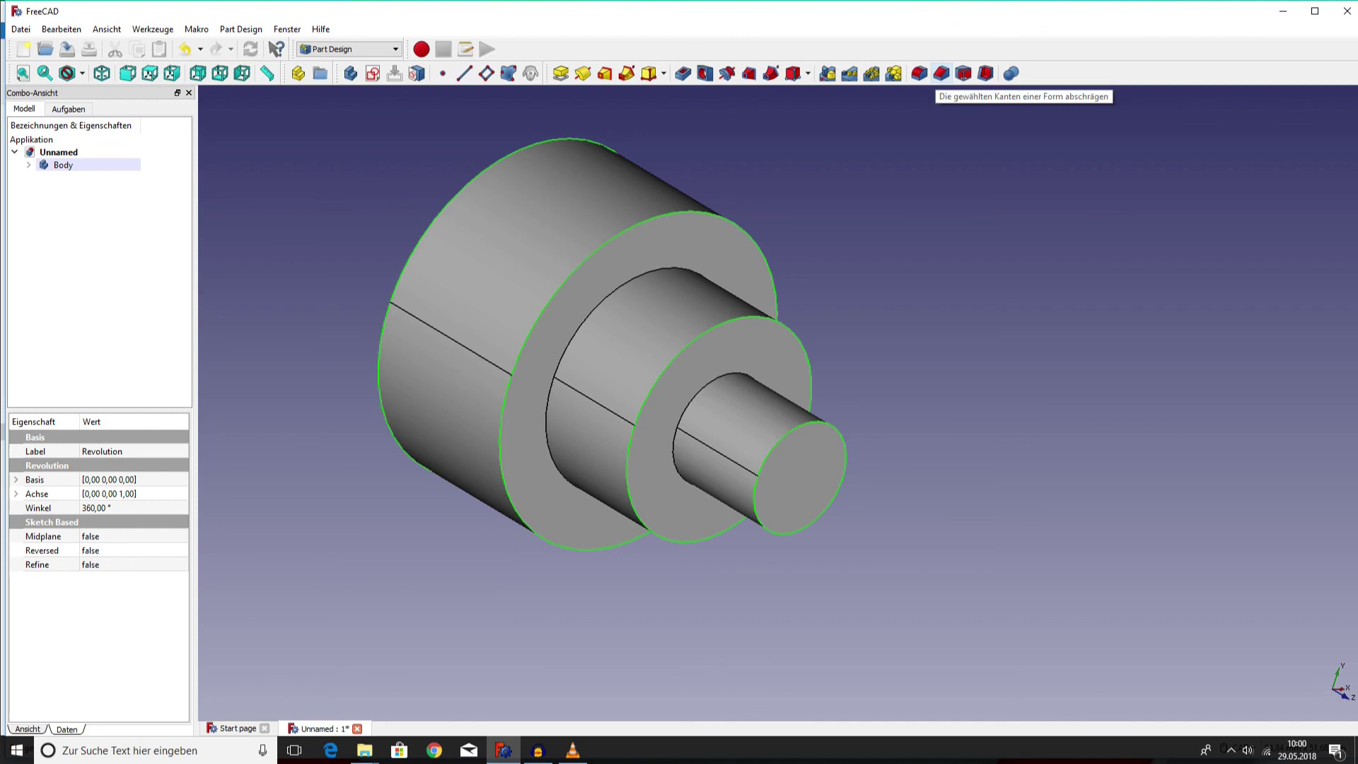
pyautogui.click(941, 73)
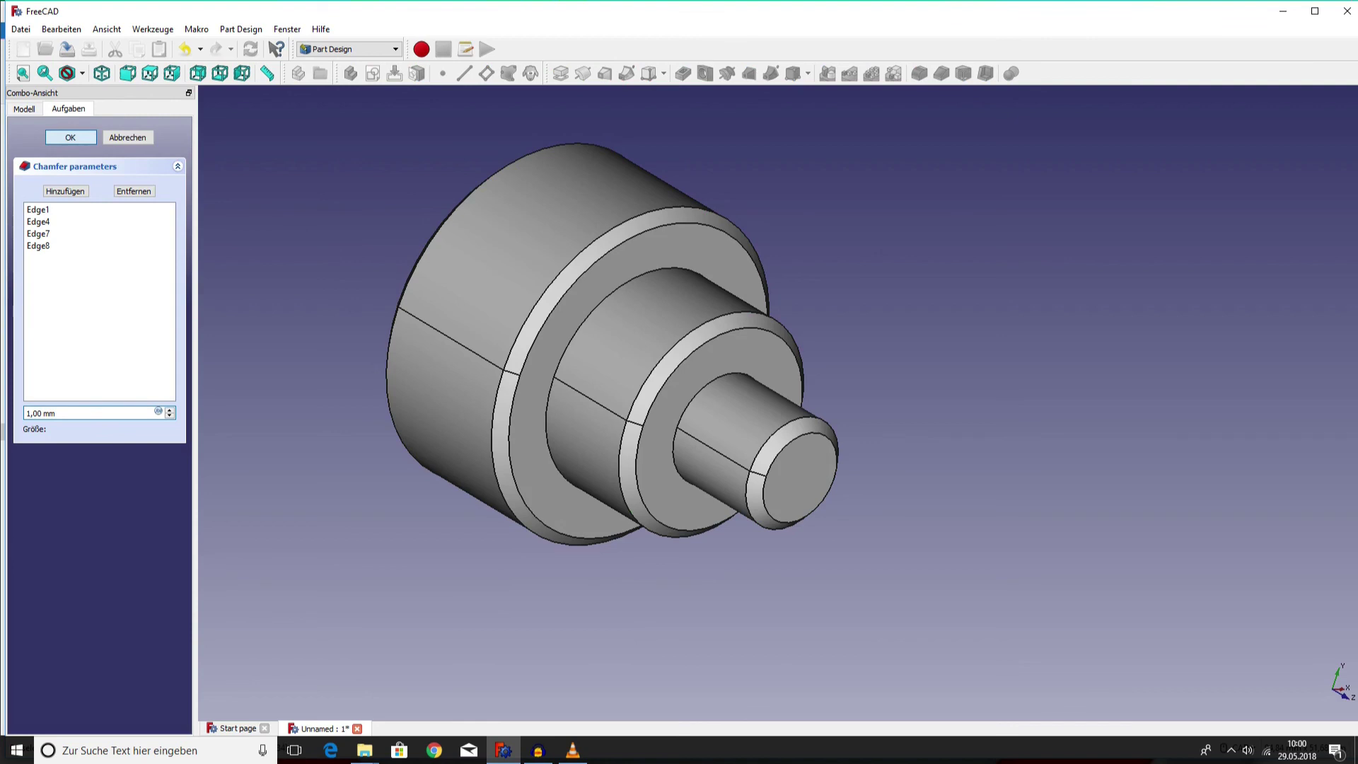
pyautogui.press('Return')
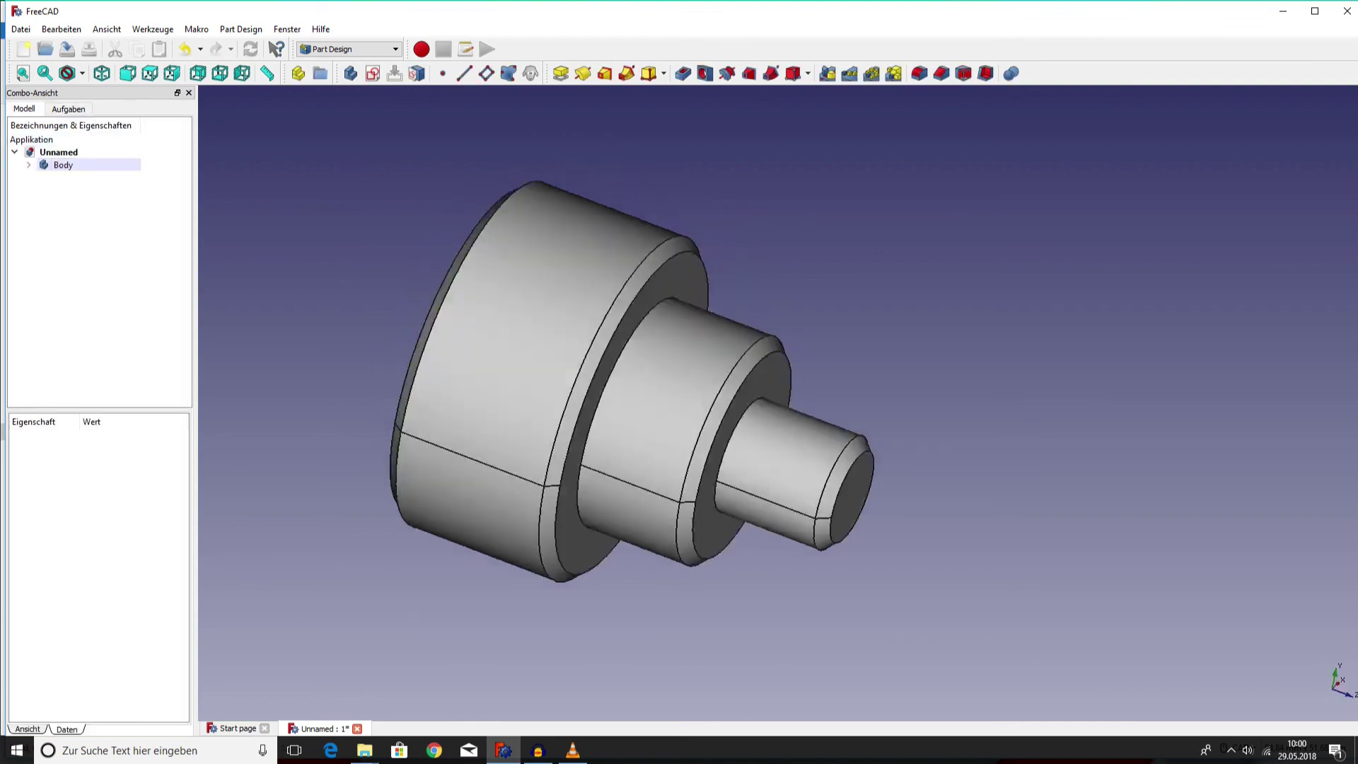